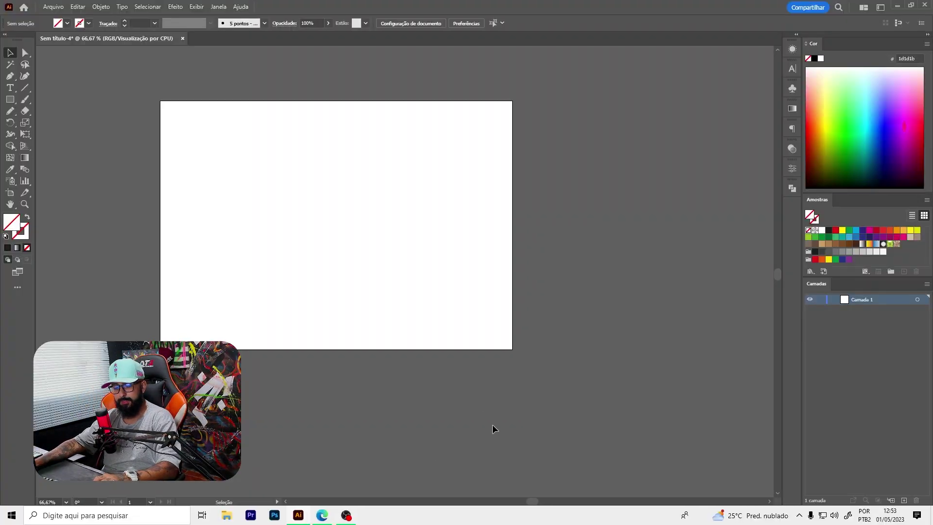
- Paste the flaming demon skull reference image into the document
key(ctrl+v)
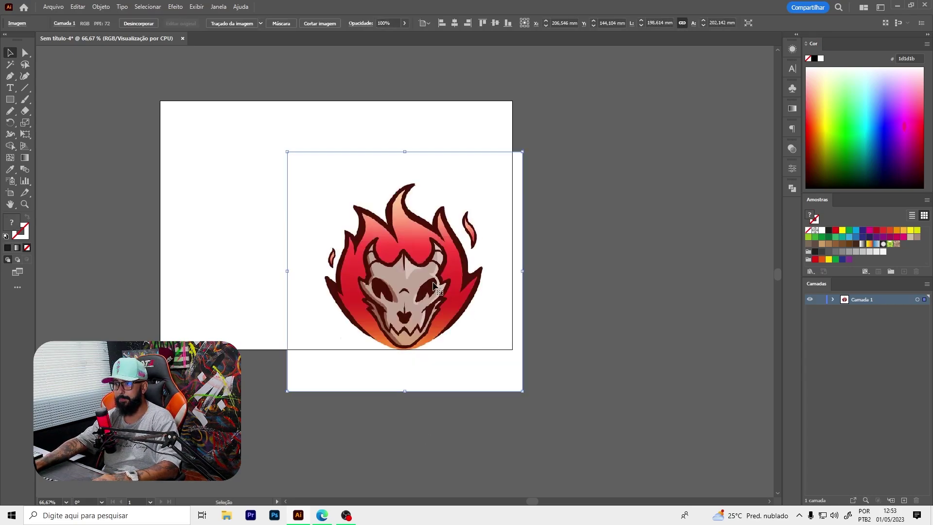
- Move the skull reference image onto the artboard
mouse_move(440, 276)
mouse_down()
mouse_move(349, 220)
mouse_move(317, 233)
mouse_up()
scroll(379, 232, up, 1)
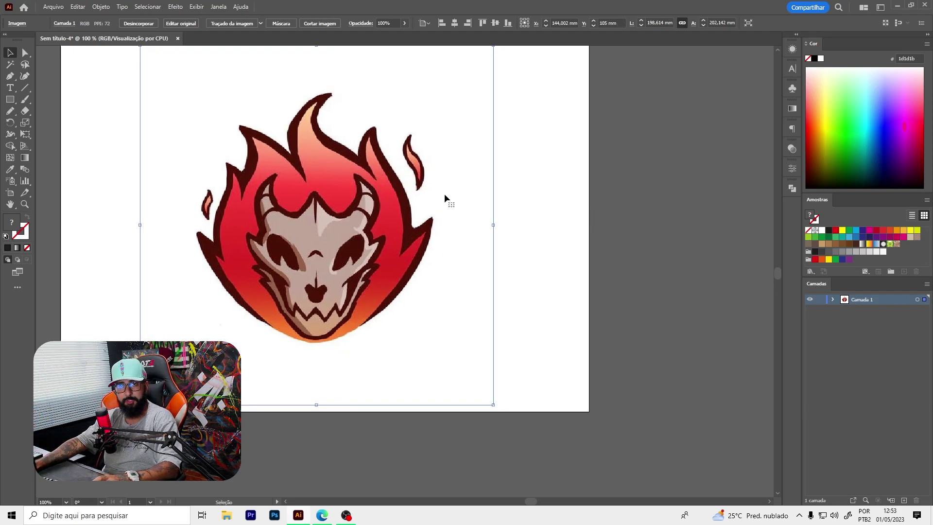
scroll(267, 229, up, 1)
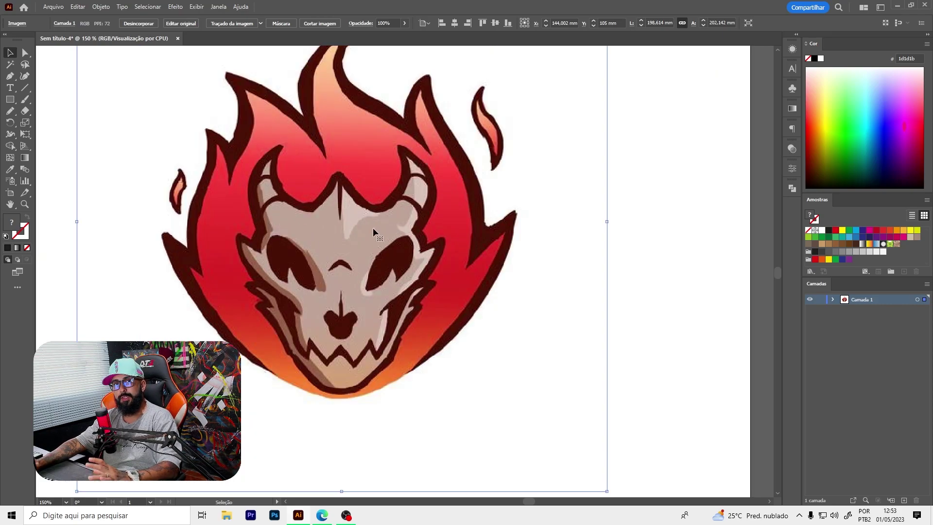
- Fade the reference to 44% opacity, lock Camada 1 and add a new layer above
click(404, 23)
drag(407, 37, 381, 36)
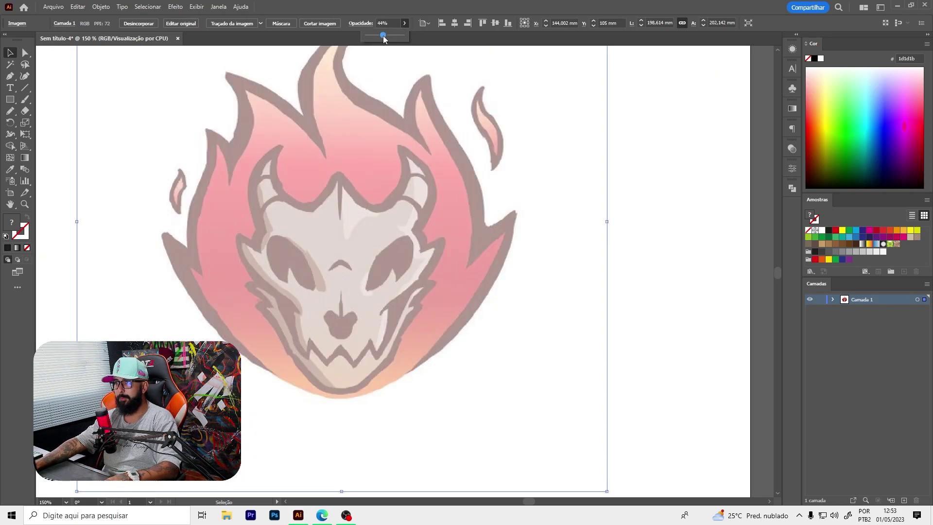
click(820, 299)
click(904, 500)
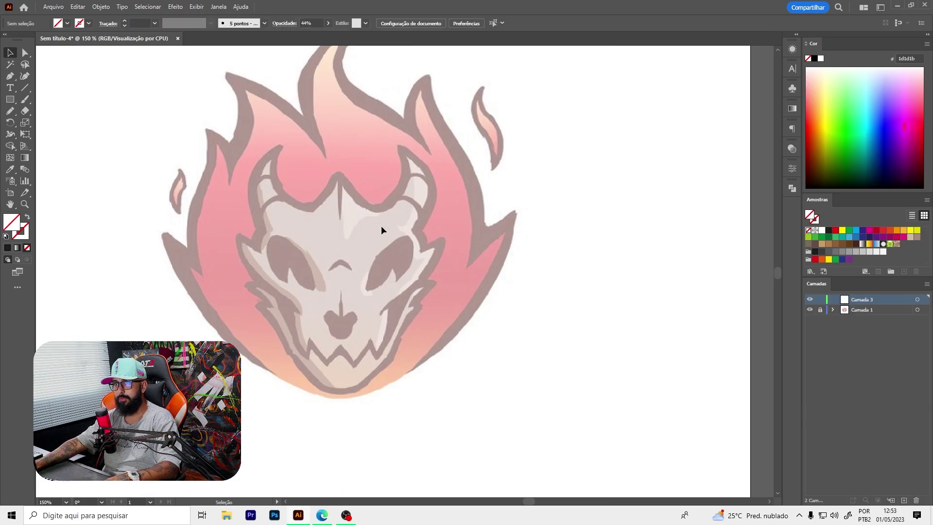
- Draw a black-filled test rectangle over the left flames and shift it slightly left
key(m)
drag(192, 147, 251, 193)
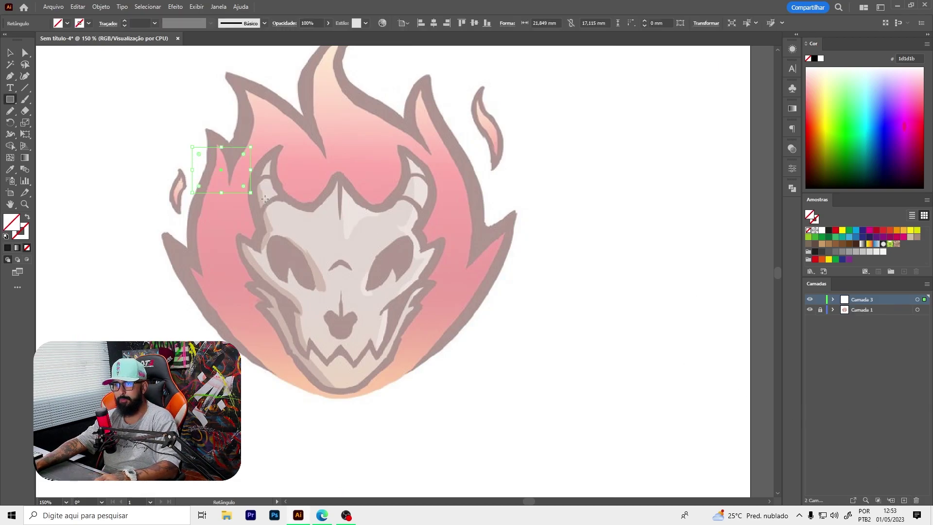
click(827, 231)
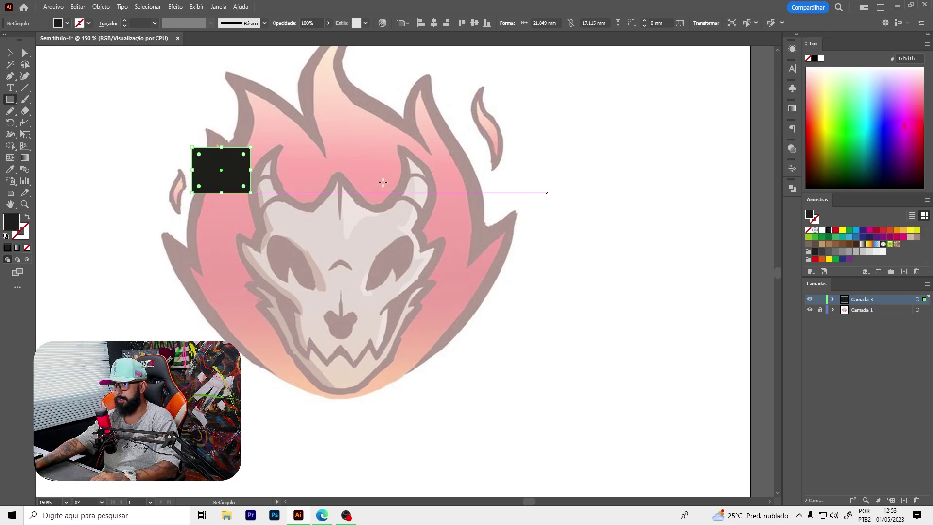
key(v)
drag(248, 142, 226, 146)
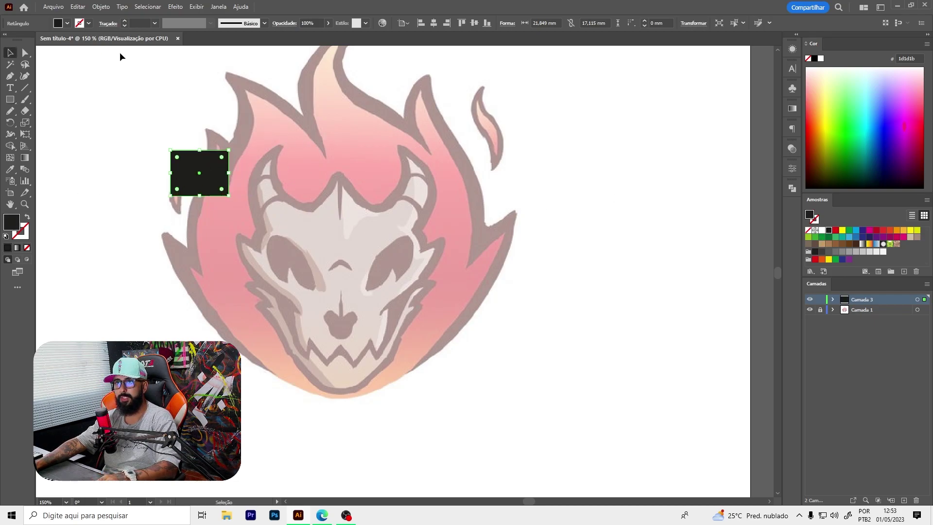
- Apply Objeto > Repetir > Espelhar, center the axis on the skull, then delete the rectangle
click(100, 8)
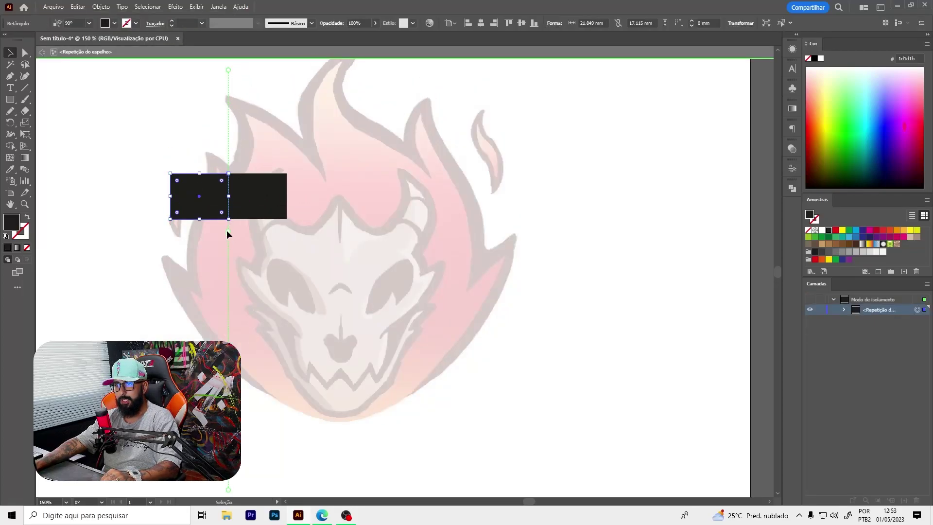
drag(226, 229, 340, 311)
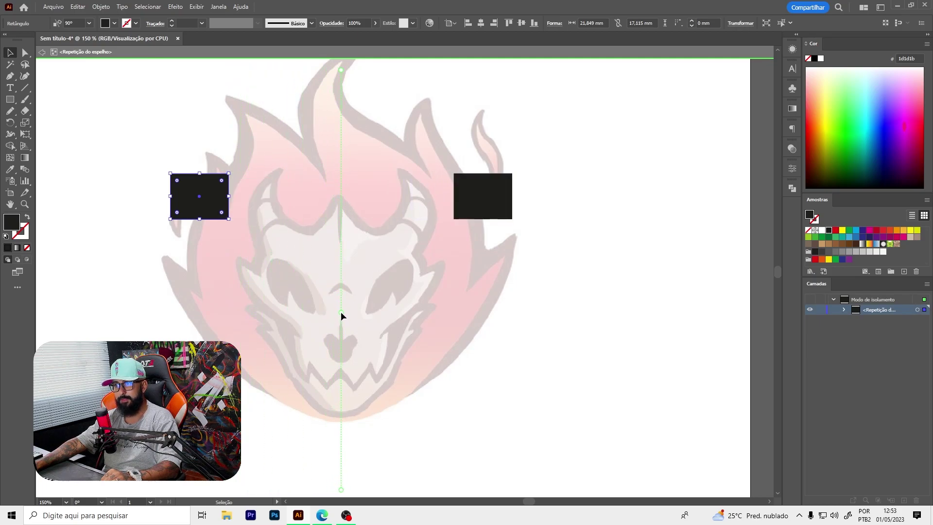
key(Delete)
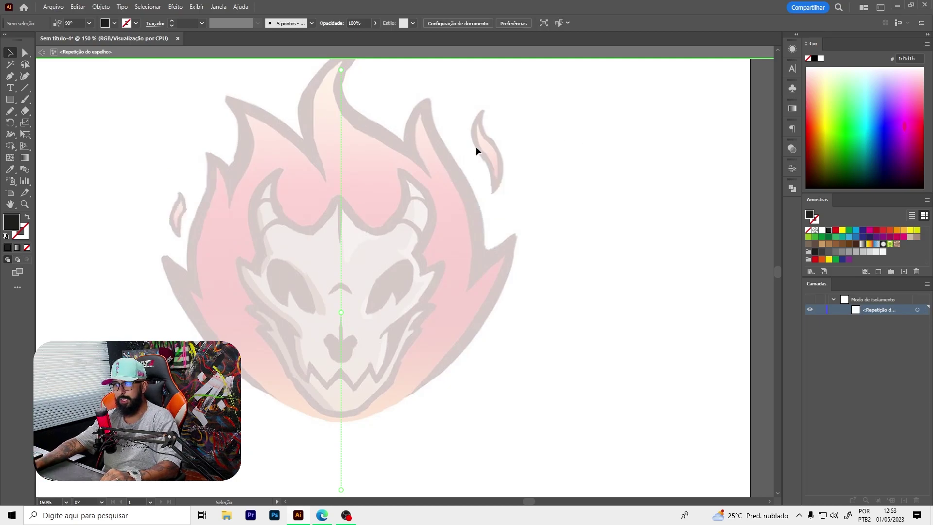
- Trace the left horn with the Pencil inside the mirror, undoing a stray stroke
scroll(294, 130, up, 2)
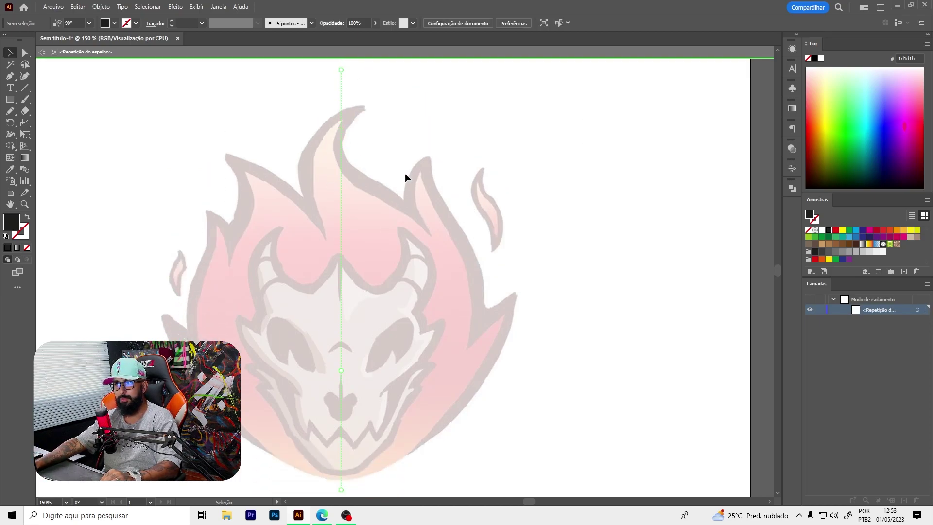
key(n)
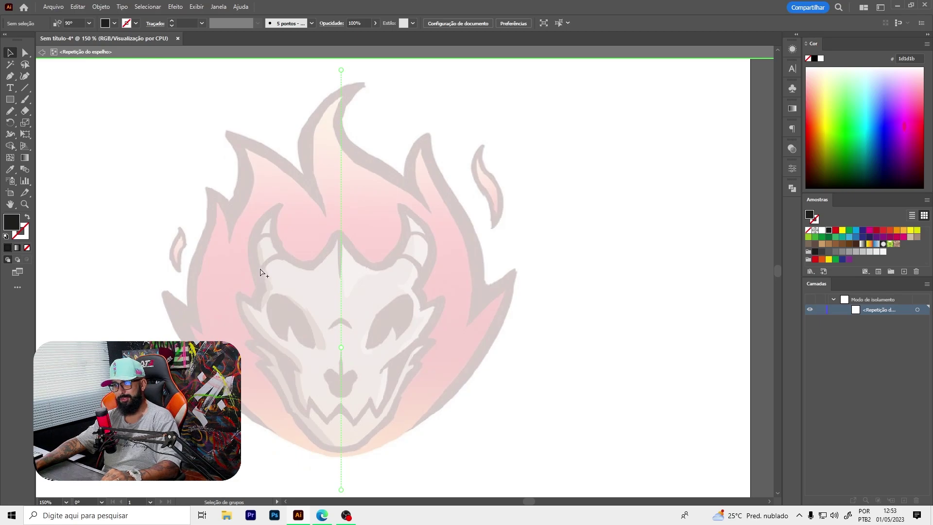
scroll(259, 267, up, 1)
scroll(259, 267, up, 1)
scroll(376, 206, down, 2)
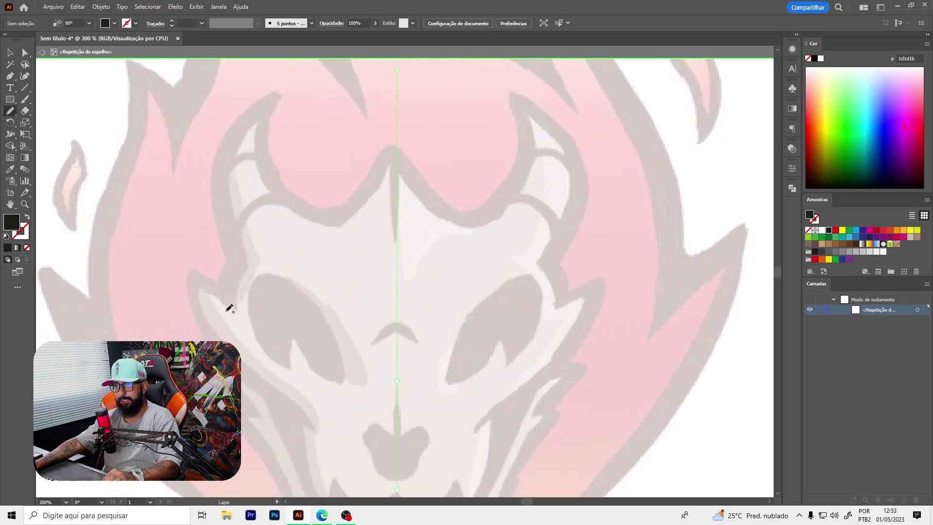
drag(242, 266, 265, 141)
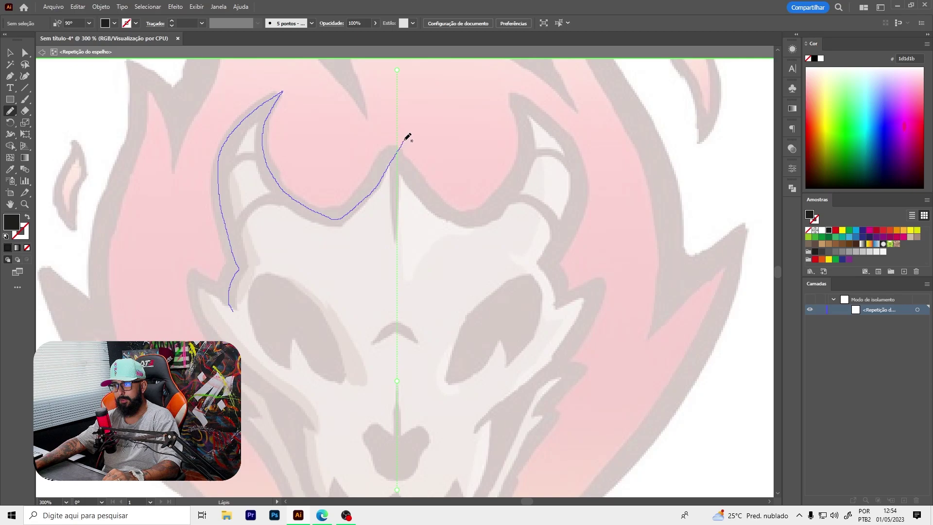
drag(407, 137, 397, 148)
drag(306, 259, 304, 258)
key(ctrl+z)
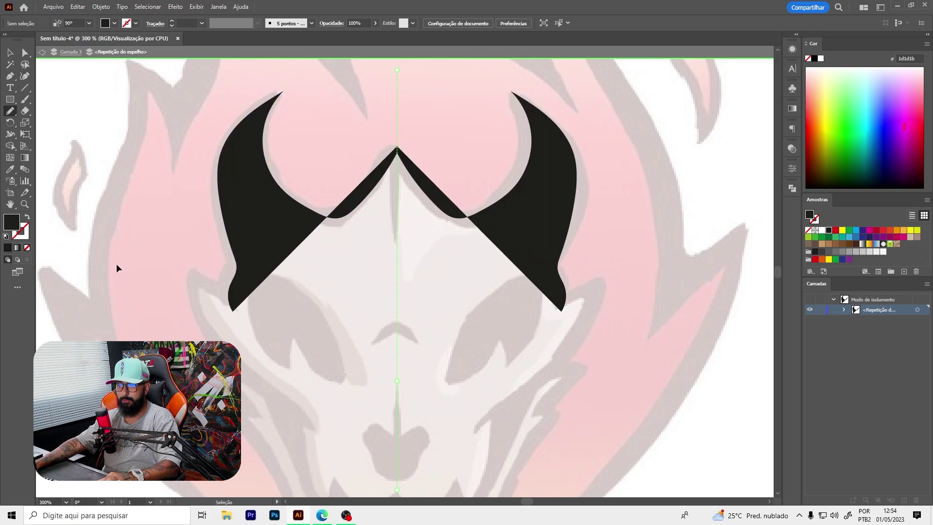
- Convert the horn's black fill into a 5 pt black stroke with no fill
key(v)
click(270, 228)
key(shift+x)
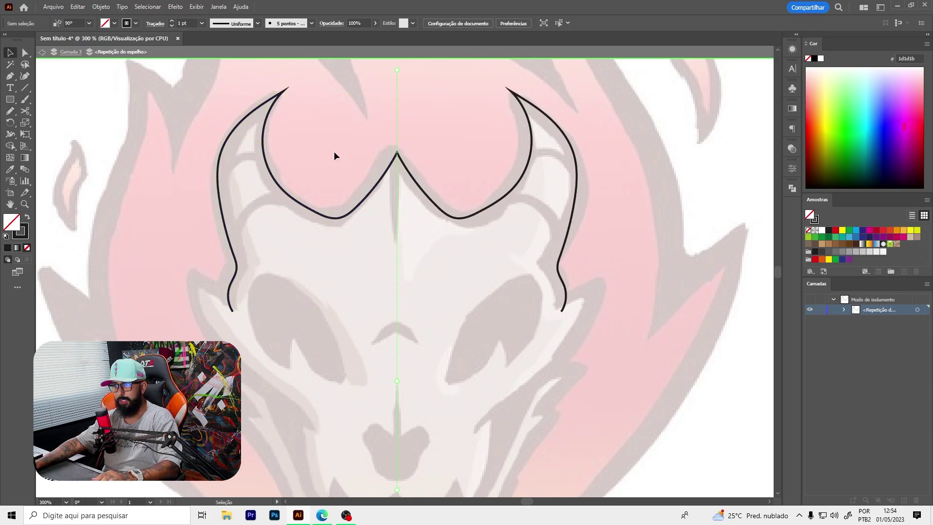
scroll(178, 22, up, 2)
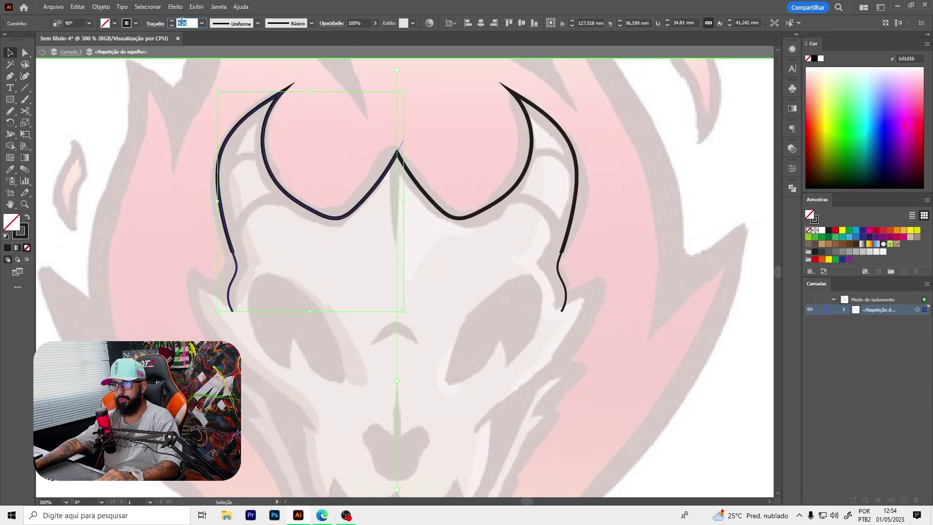
scroll(178, 21, up, 1)
scroll(177, 21, up, 1)
- Reposition the horn outline's end anchor with Direct Selection
click(266, 291)
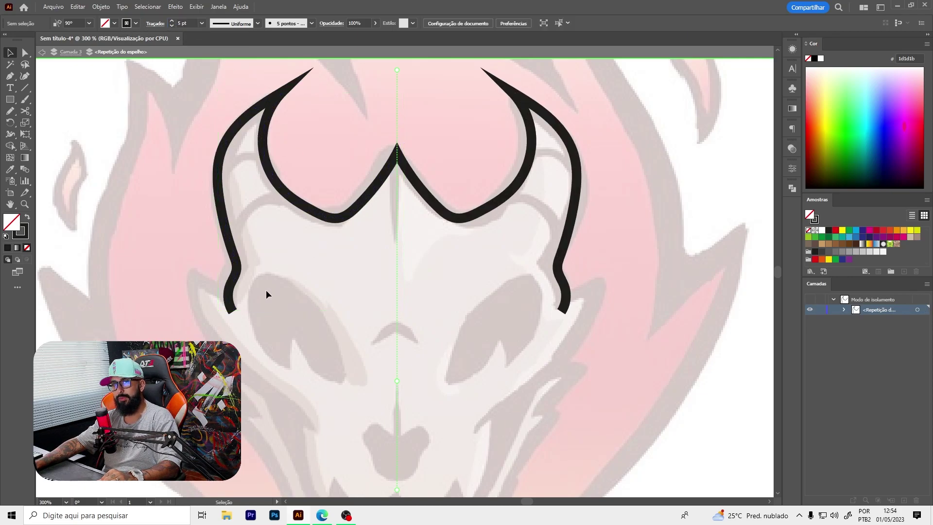
scroll(267, 299, down, 1)
key(n)
scroll(257, 284, down, 1)
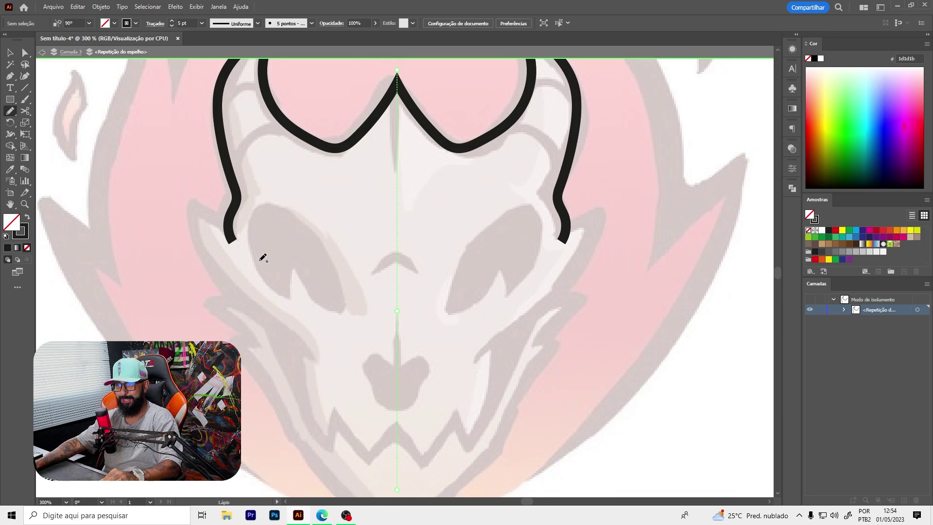
alt+scroll(231, 234, up, 1)
key(a)
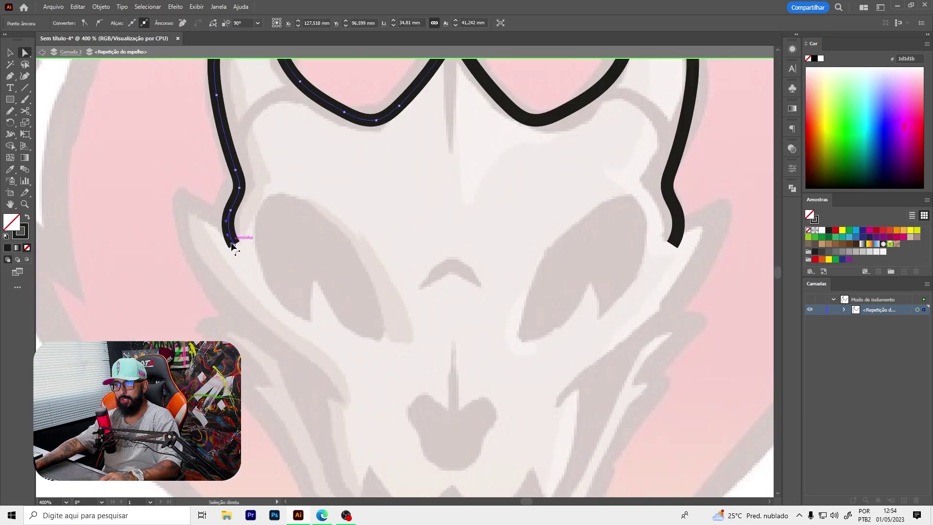
mouse_move(231, 243)
mouse_down()
mouse_move(235, 229)
mouse_move(232, 236)
mouse_up()
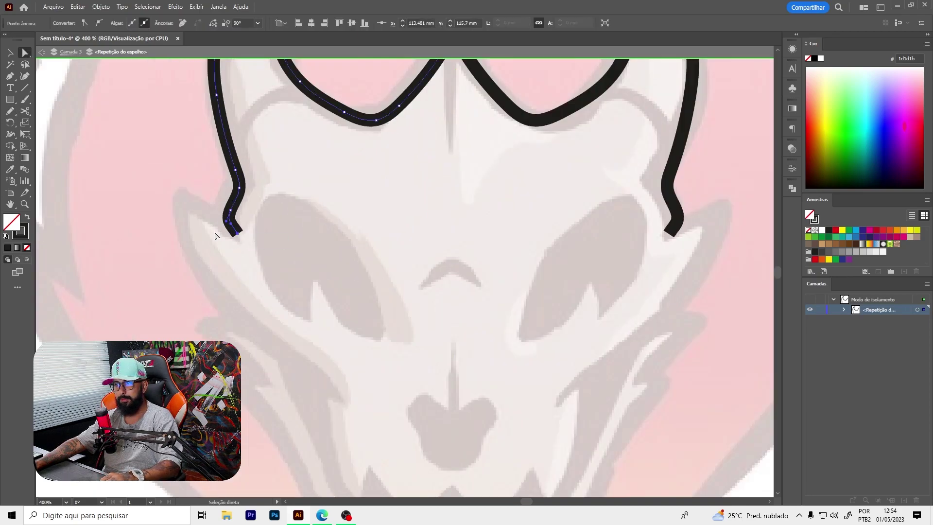
click(216, 235)
click(231, 202)
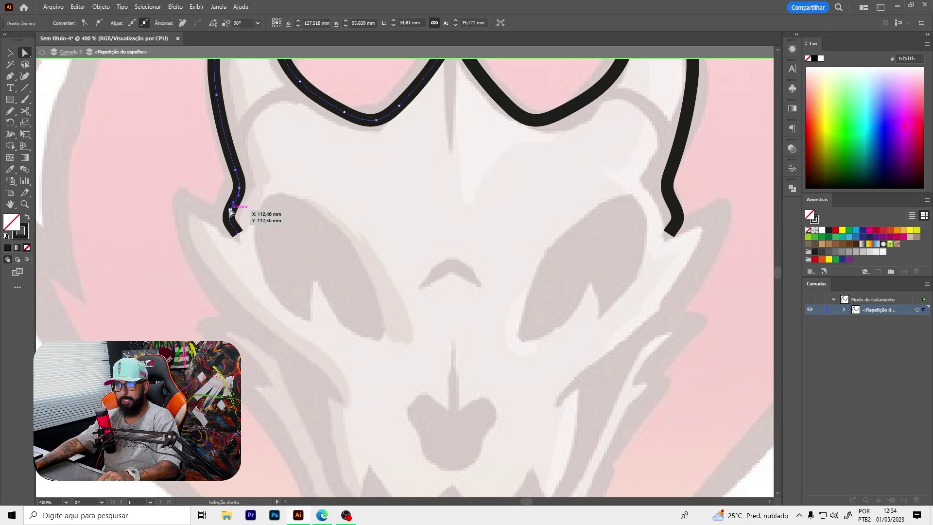
click(269, 240)
- Continue the outline with the Pencil down the skull's cheek toward the jaw
key(n)
scroll(245, 237, down, 1)
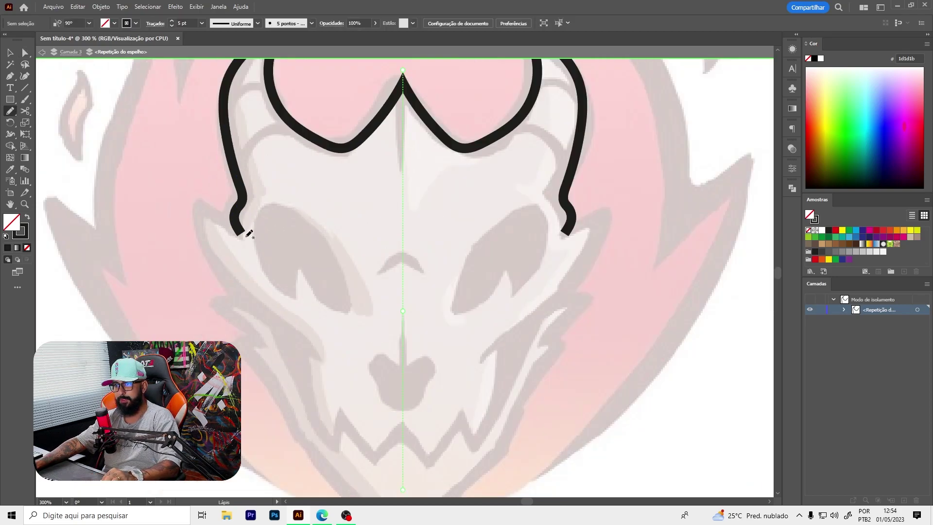
drag(201, 204, 323, 364)
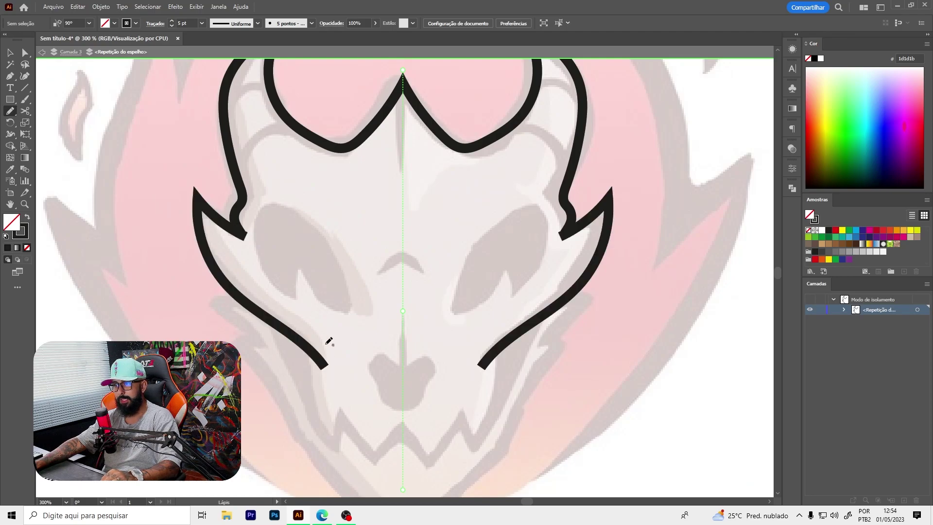
scroll(271, 313, down, 1)
scroll(295, 248, up, 1)
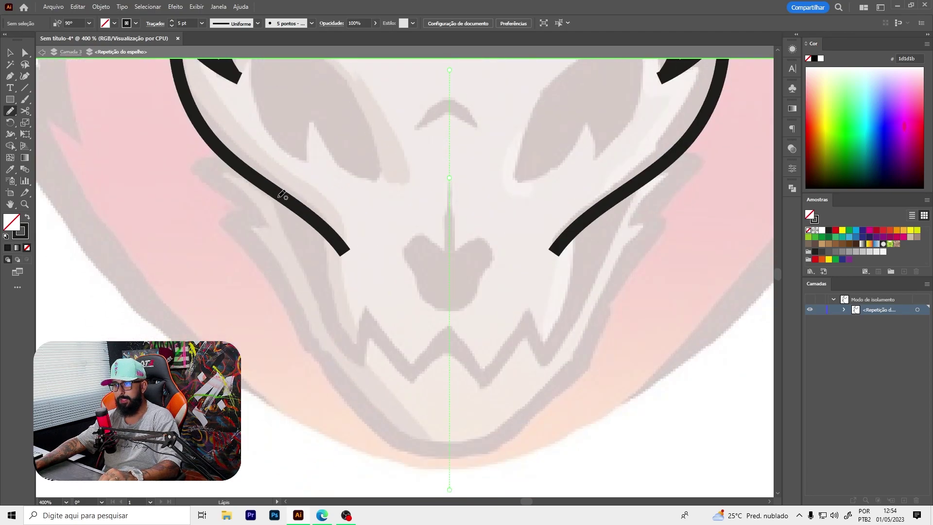
- Draw the jaw line down toward the teeth, ending in a jagged teeth edge
drag(300, 208, 326, 311)
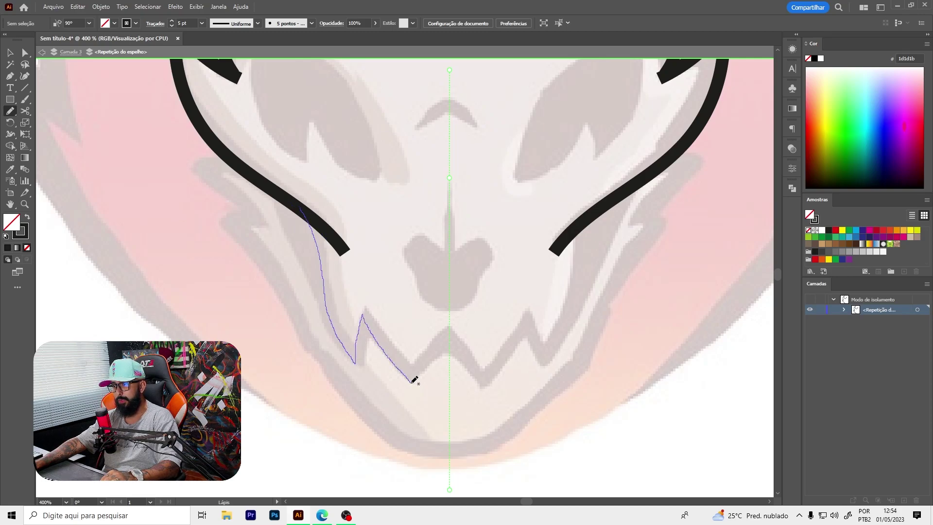
drag(449, 332, 452, 331)
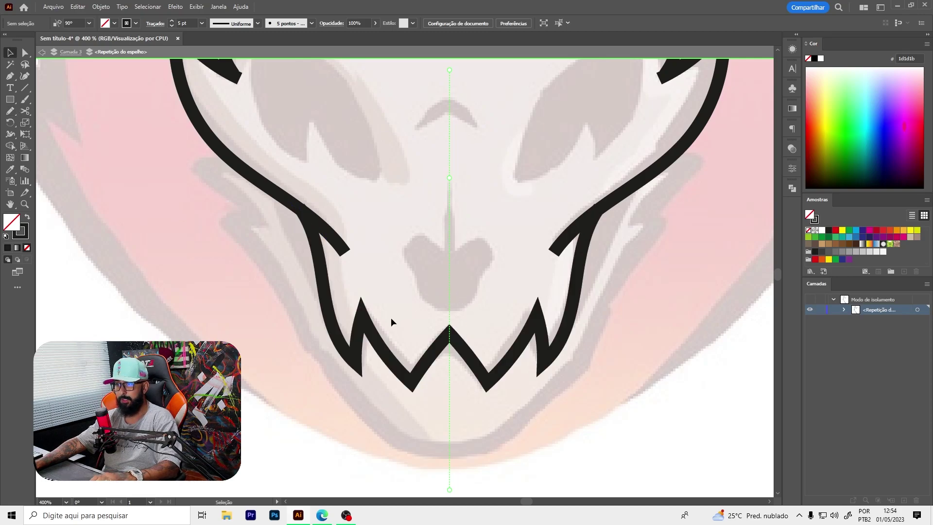
scroll(433, 277, down, 3)
scroll(367, 243, up, 3)
- Taper the cheek stroke's end to a point and nudge an anchor up-left
key(shift+w)
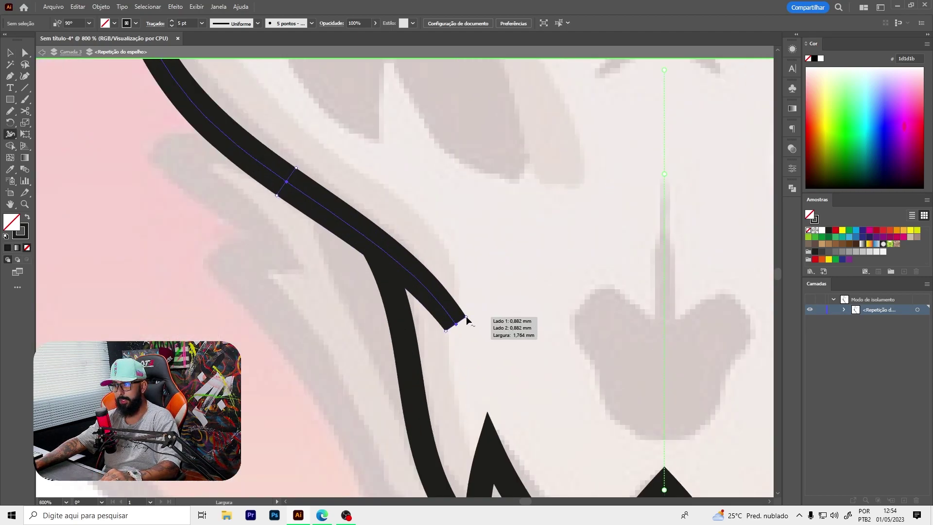
drag(450, 304, 393, 273)
key(a)
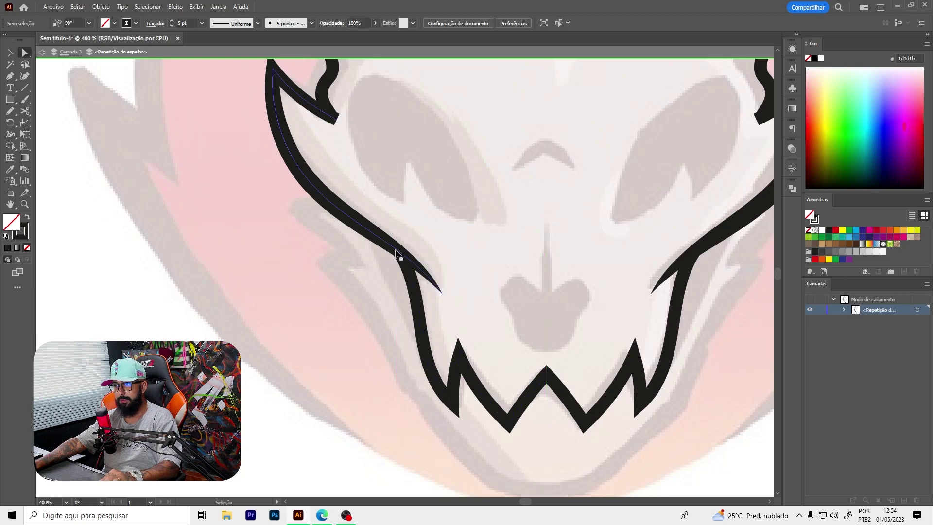
scroll(398, 251, up, 3)
click(420, 289)
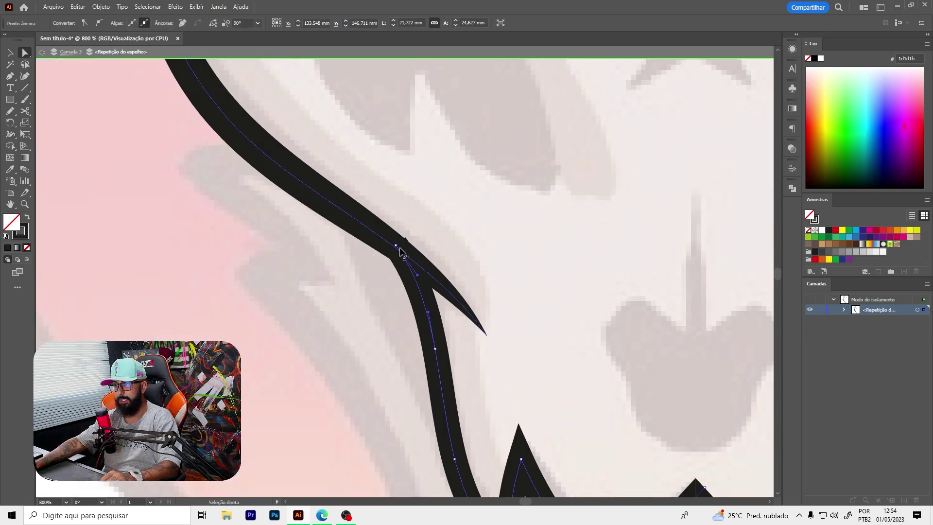
drag(396, 249, 378, 232)
scroll(389, 238, down, 2)
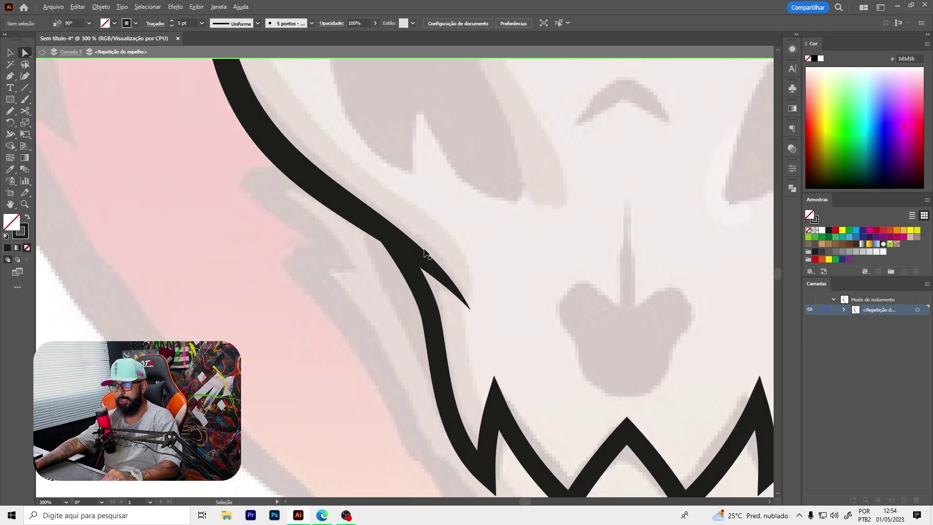
scroll(421, 270, down, 2)
scroll(420, 271, up, 2)
- Switch to solid black fill and draw the cheek-spike shape and mirrored nose
key(n)
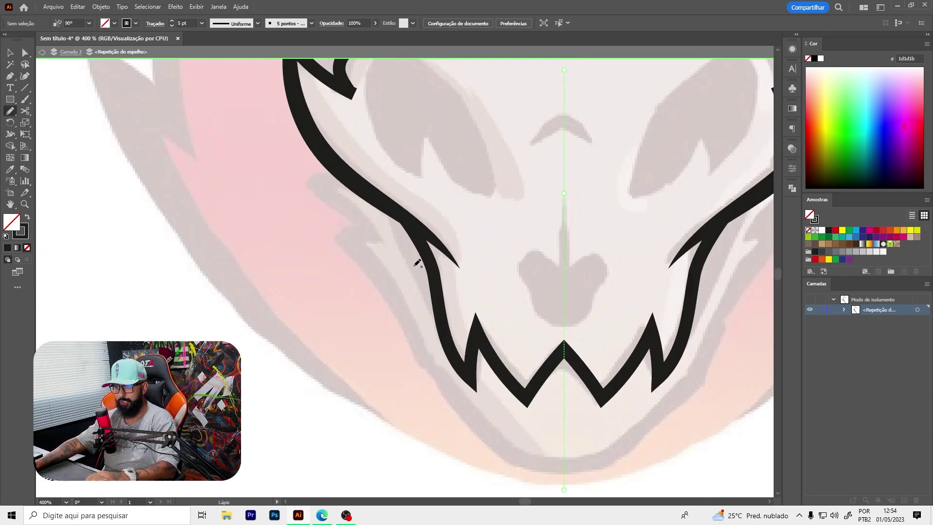
key(shift+x)
scroll(402, 269, up, 3)
mouse_move(321, 119)
mouse_down()
mouse_move(496, 302)
mouse_move(344, 138)
mouse_up()
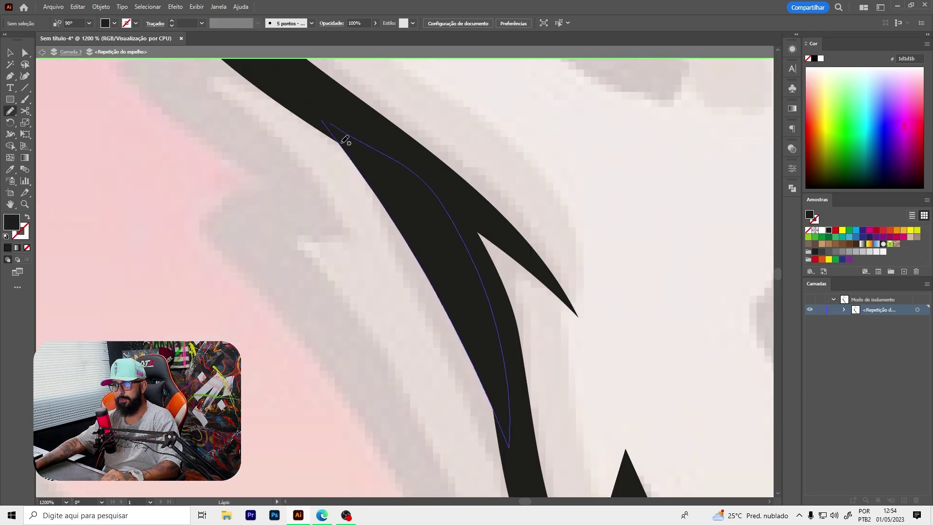
scroll(409, 214, down, 4)
scroll(553, 304, down, 2)
scroll(428, 248, up, 4)
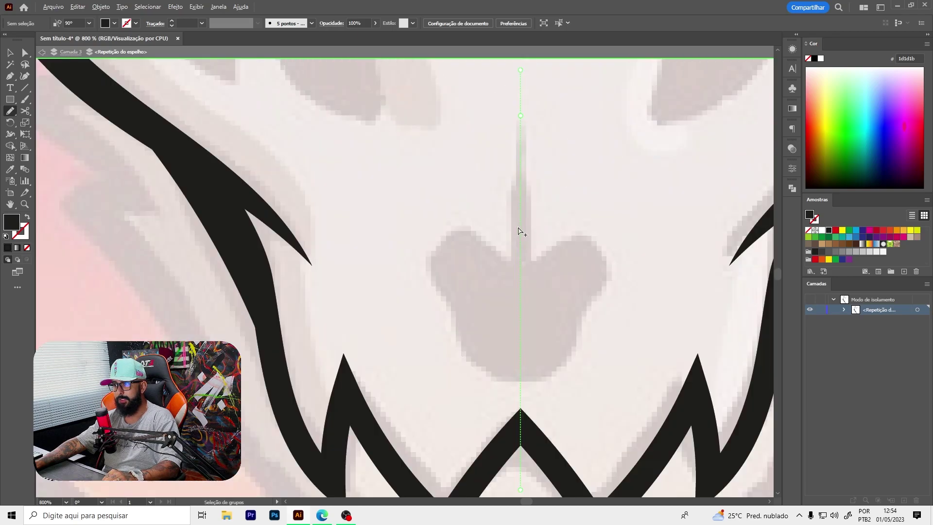
scroll(519, 228, up, 2)
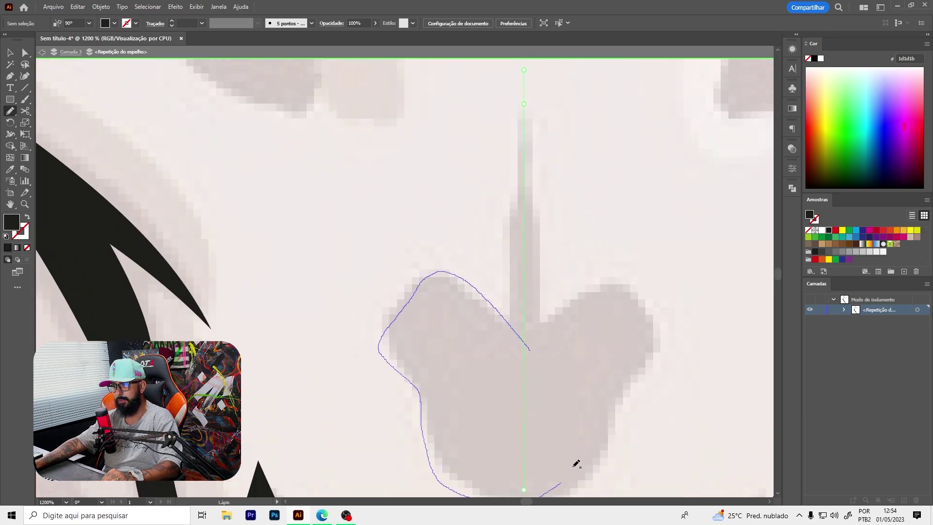
drag(576, 464, 578, 451)
scroll(475, 296, down, 1)
scroll(491, 250, up, 1)
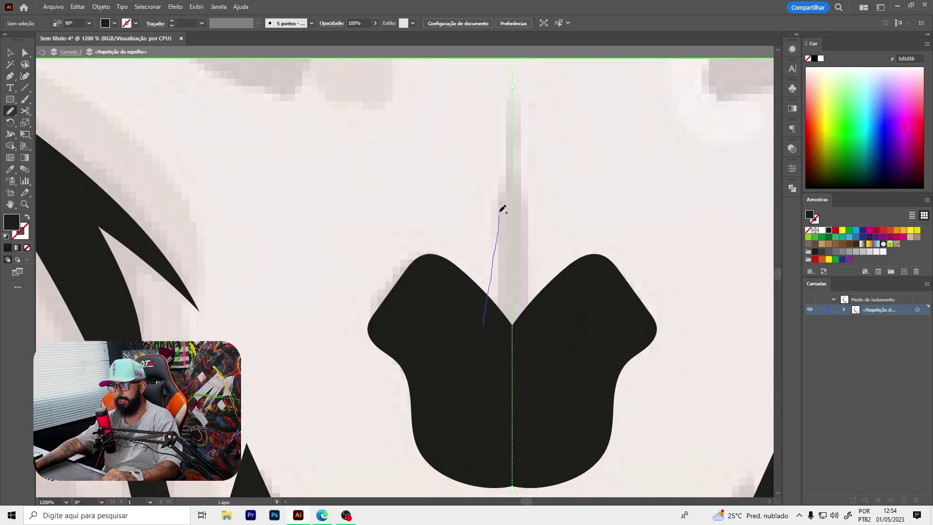
- Draw the filled nasal spike above the nose, redrawing after one undo
drag(520, 66, 523, 84)
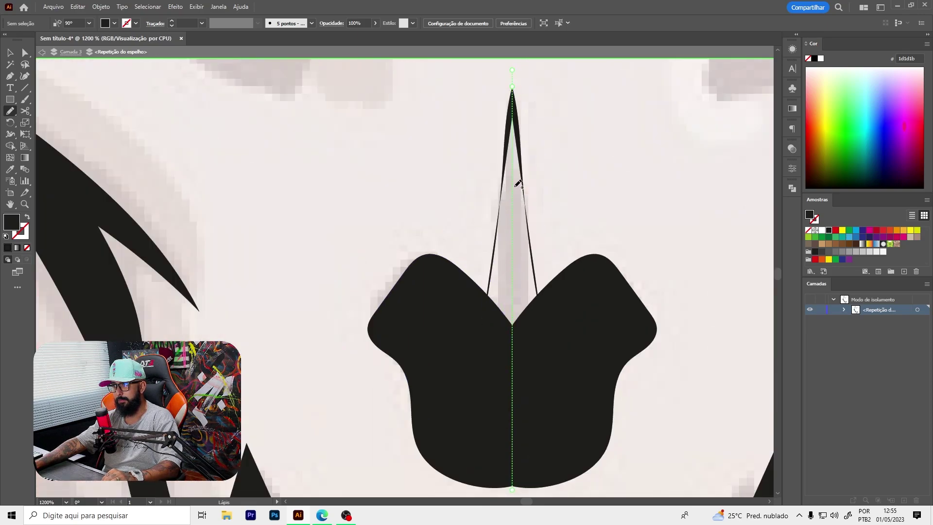
key(ctrl+z)
drag(474, 316, 503, 228)
mouse_move(514, 100)
mouse_down()
mouse_move(548, 241)
mouse_move(553, 348)
mouse_up()
scroll(485, 291, down, 4)
key(v)
scroll(474, 238, up, 4)
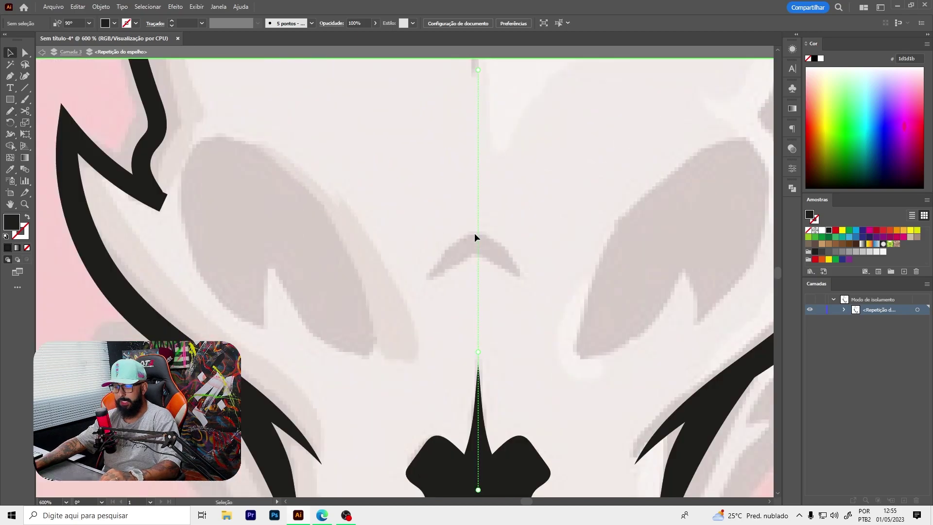
- Draw the small black crescent between the eyes and the solid left eye socket
key(n)
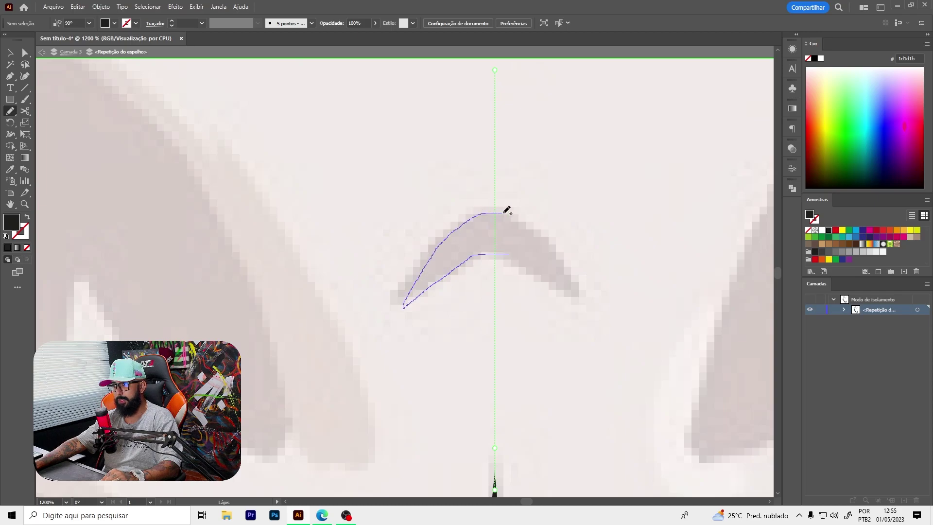
drag(504, 212, 511, 214)
scroll(507, 249, down, 3)
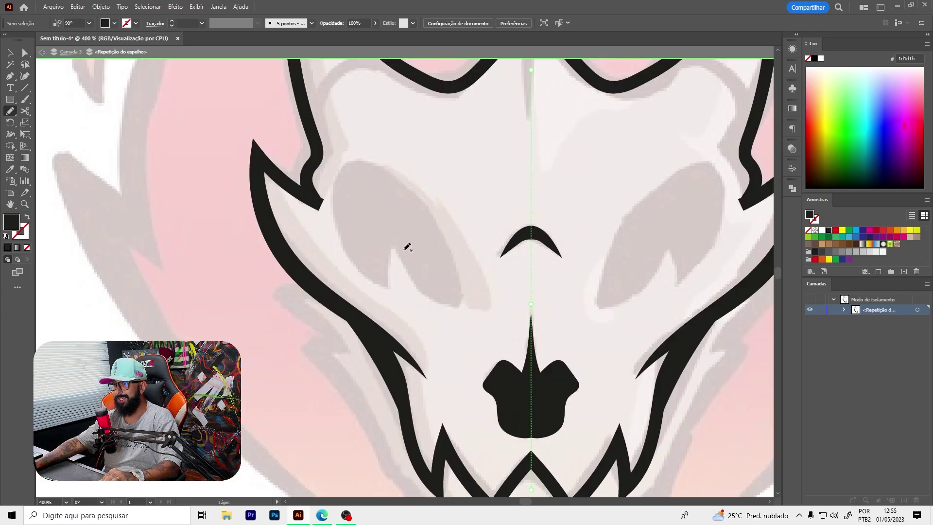
scroll(396, 276, up, 2)
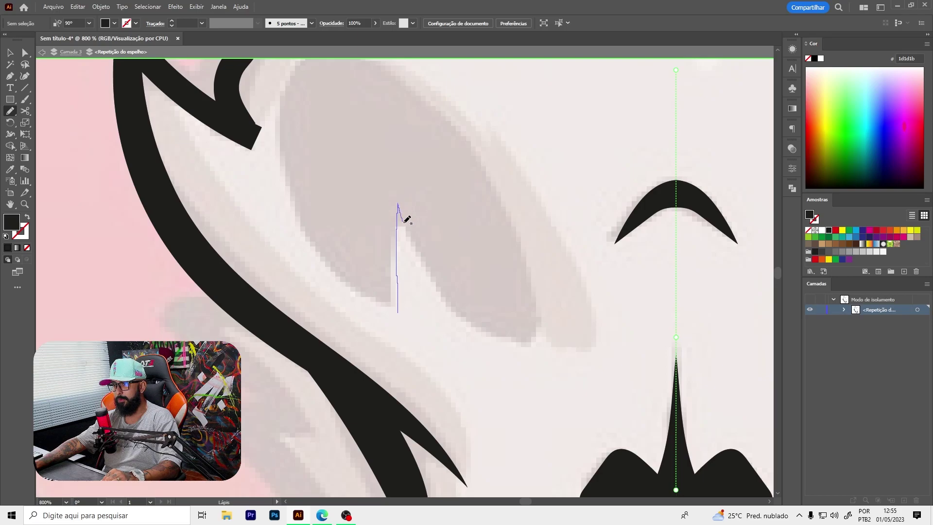
drag(491, 164, 381, 61)
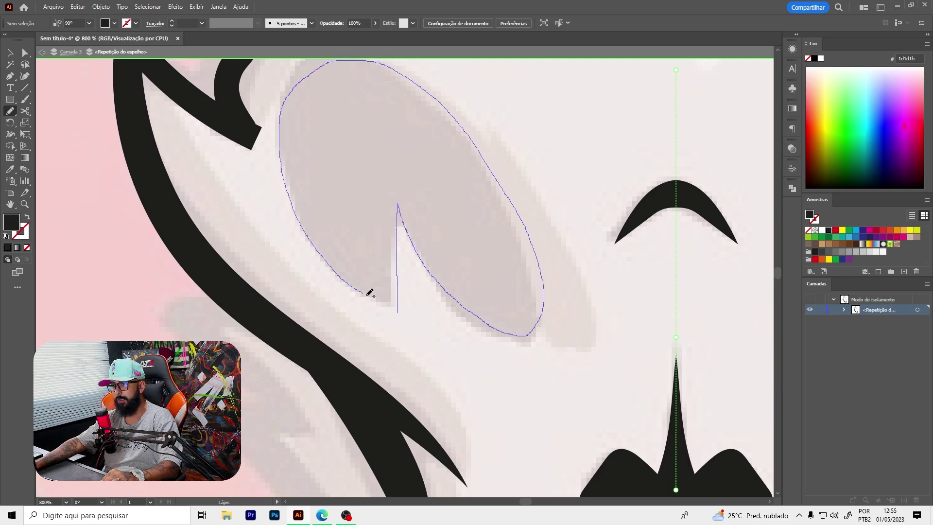
drag(402, 310, 400, 312)
key(v)
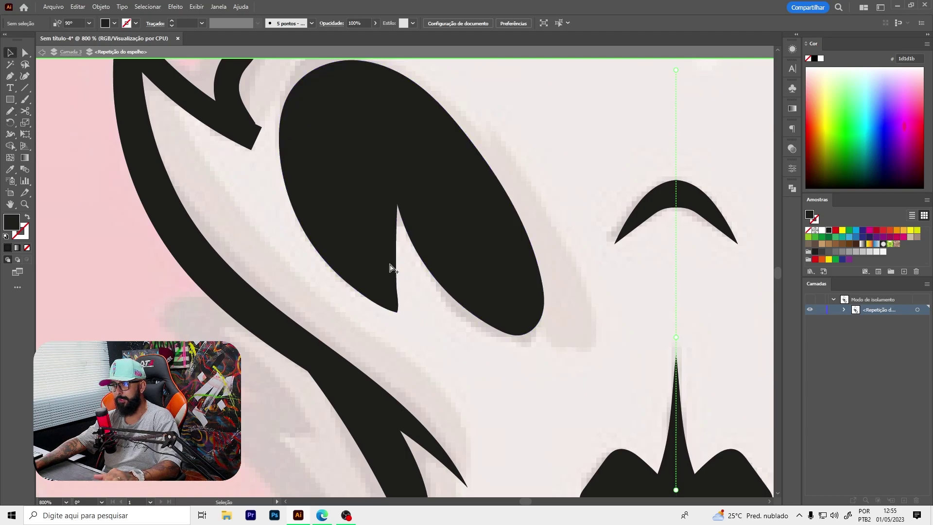
scroll(392, 267, down, 3)
scroll(342, 248, up, 3)
key(shift+w)
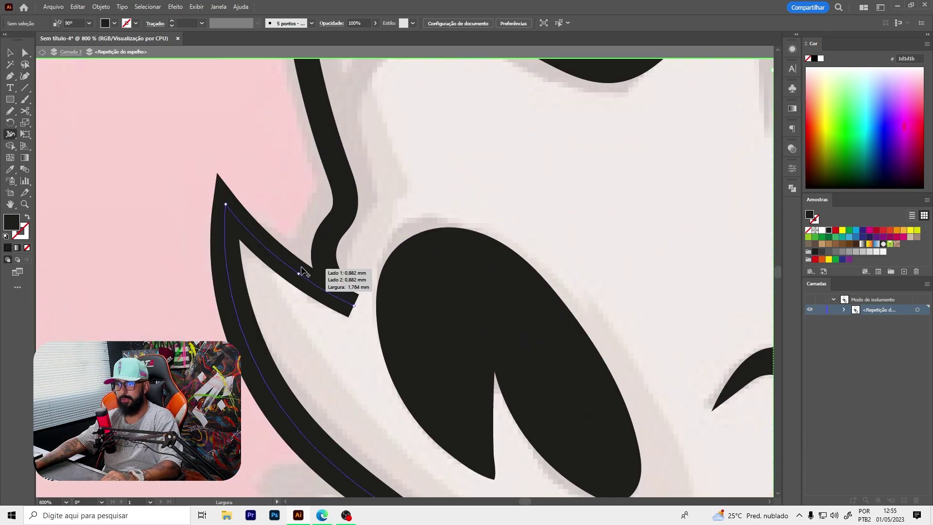
- Narrow the cheek stroke beside the left eye to a point, then raise an anchor
drag(291, 258, 297, 249)
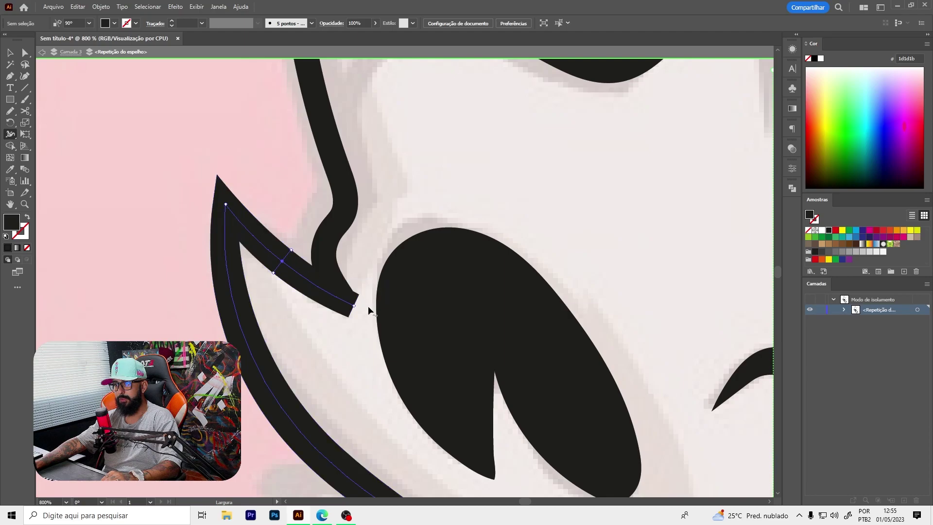
mouse_move(359, 295)
mouse_down()
mouse_move(352, 311)
mouse_move(317, 280)
mouse_up()
key(a)
click(332, 283)
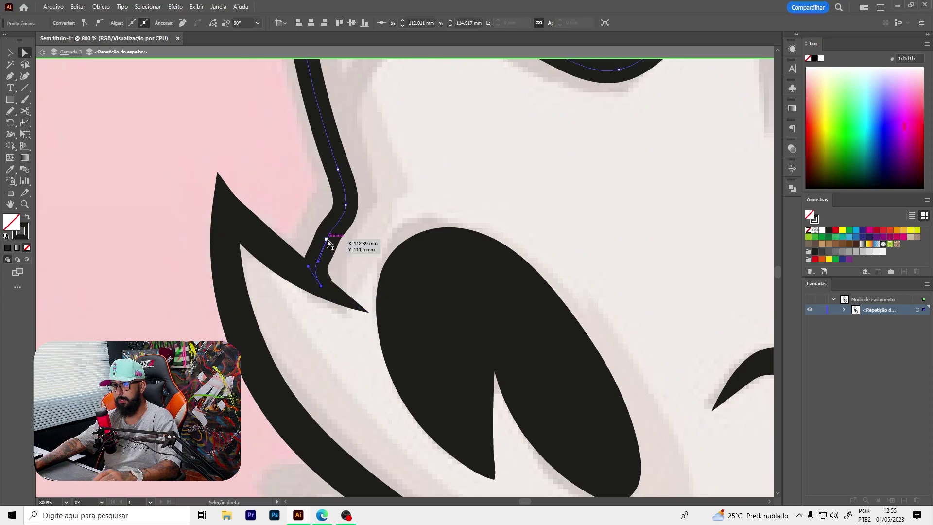
key(p)
key(a)
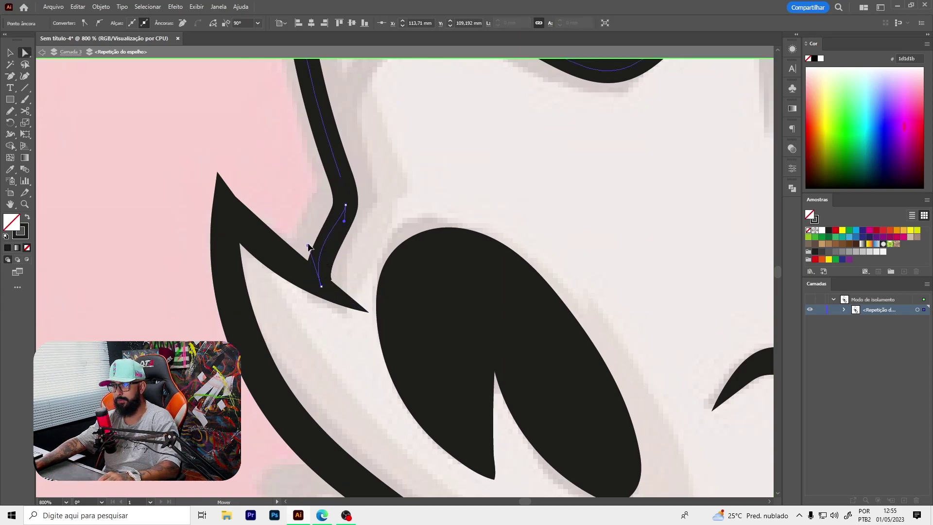
drag(308, 266, 309, 227)
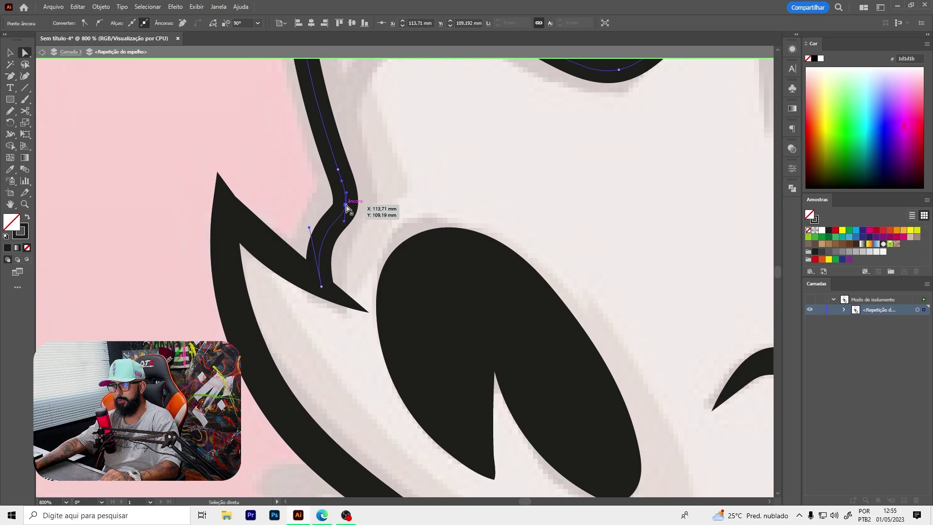
scroll(345, 208, down, 2)
- Draw a curved ridge line across the horn with the Pencil
key(n)
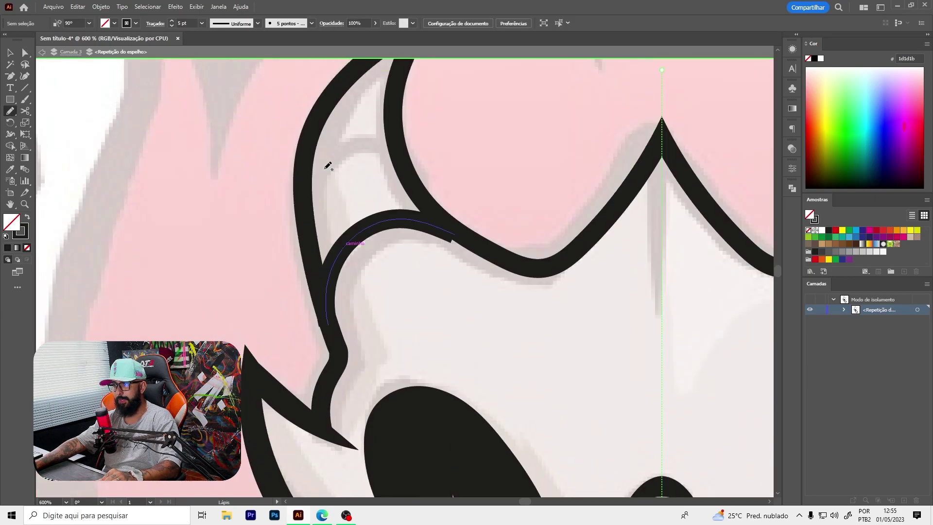
scroll(327, 163, up, 1)
drag(394, 167, 394, 168)
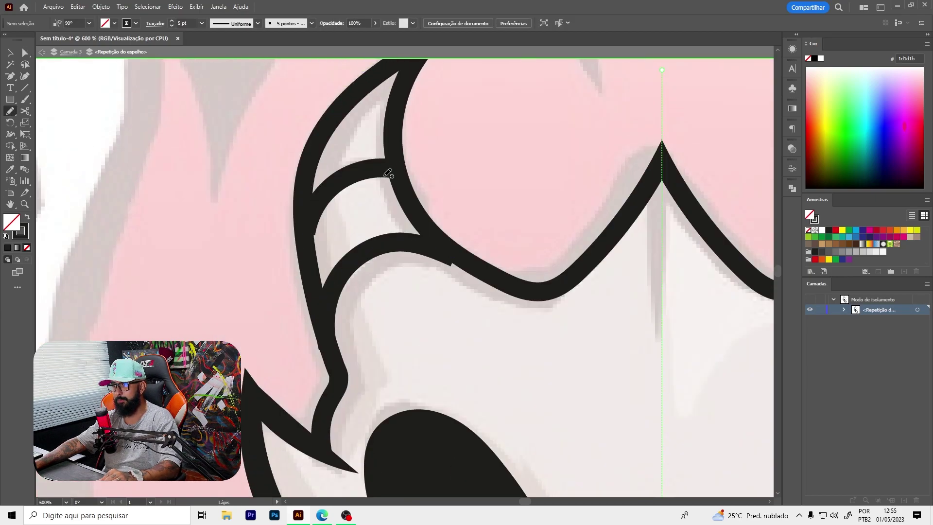
- Nudge the ridge line's end anchors into the horn outline and deselect
key(a)
scroll(305, 233, up, 4)
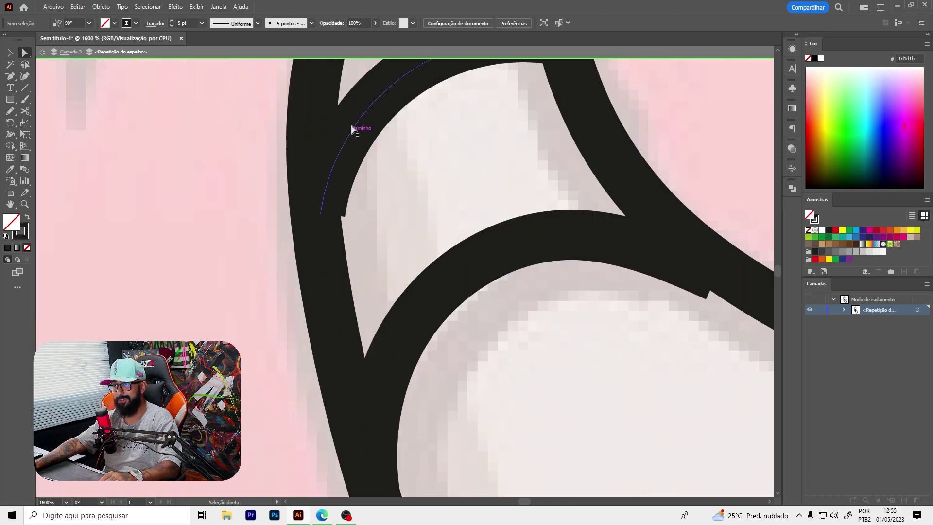
click(325, 194)
click(320, 214)
drag(320, 214, 315, 219)
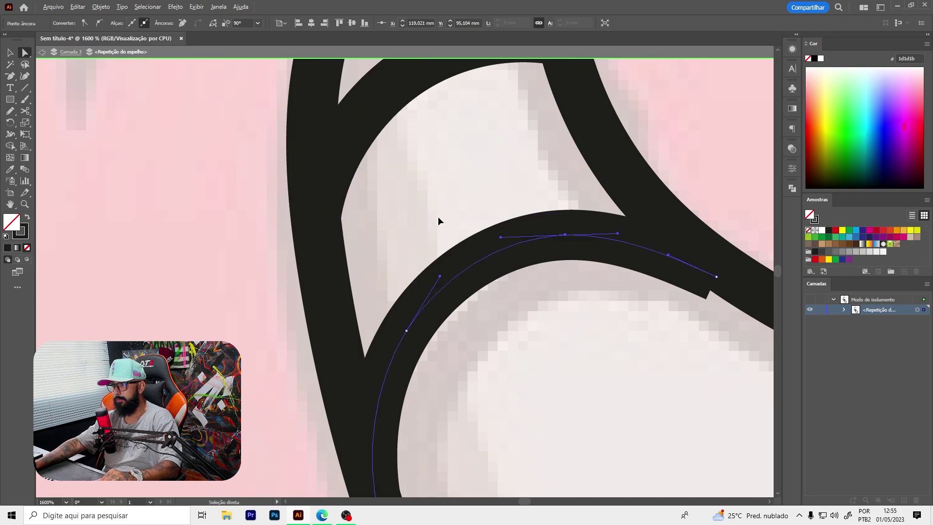
scroll(437, 219, right, 3)
click(545, 246)
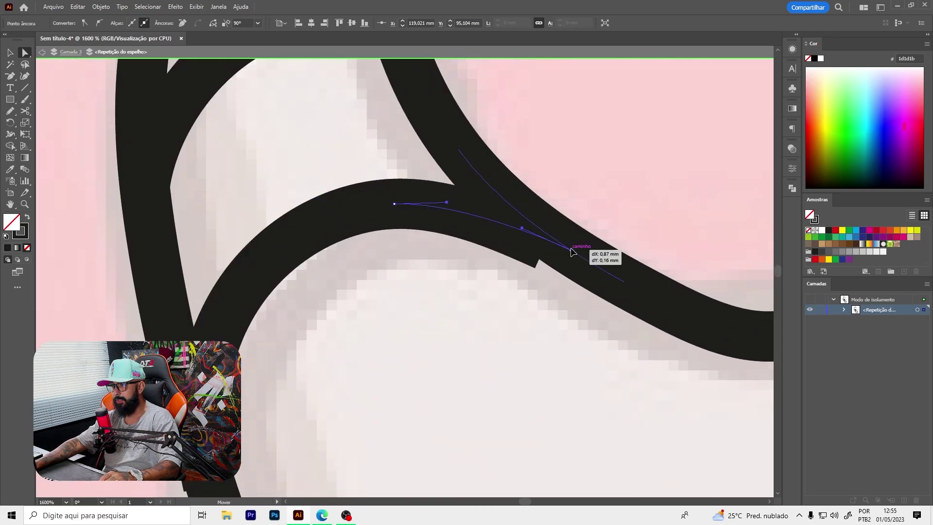
click(631, 217)
scroll(491, 210, down, 2)
scroll(489, 210, down, 3)
scroll(468, 210, down, 3)
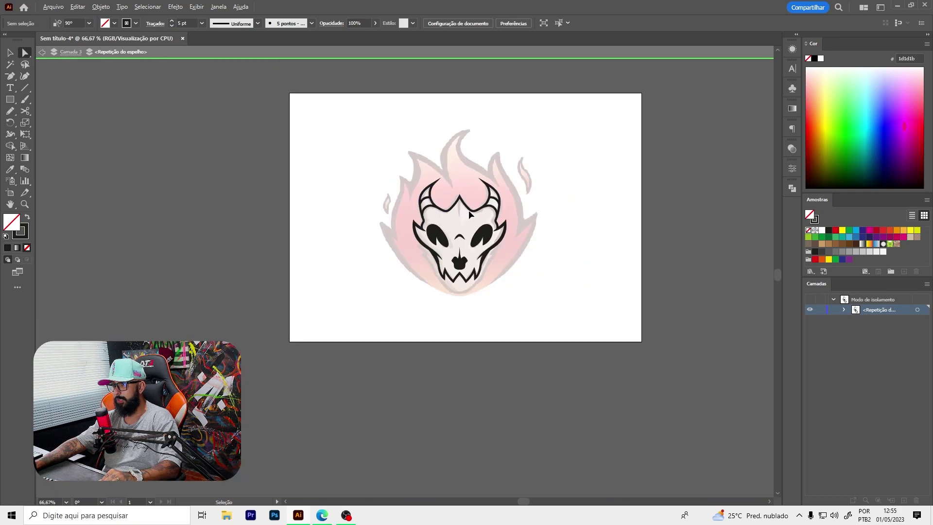
scroll(468, 210, up, 3)
scroll(452, 209, up, 1)
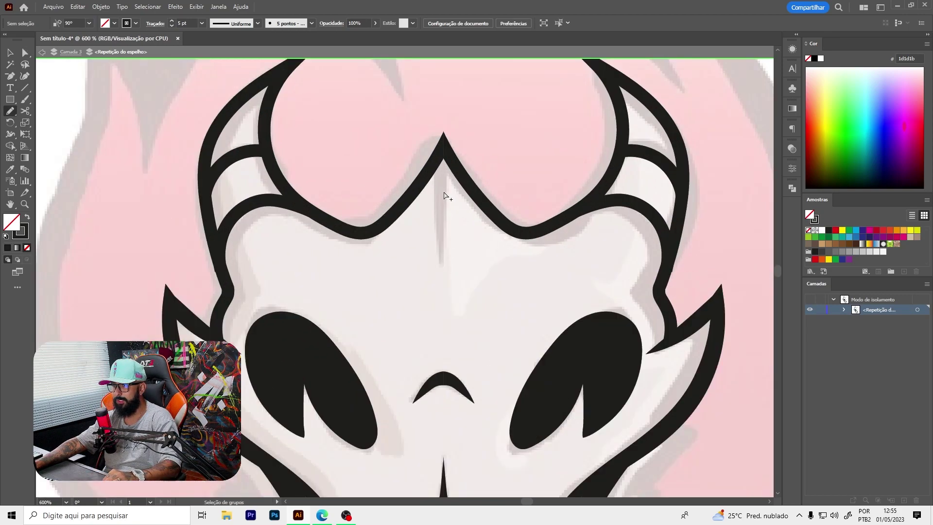
scroll(443, 194, up, 5)
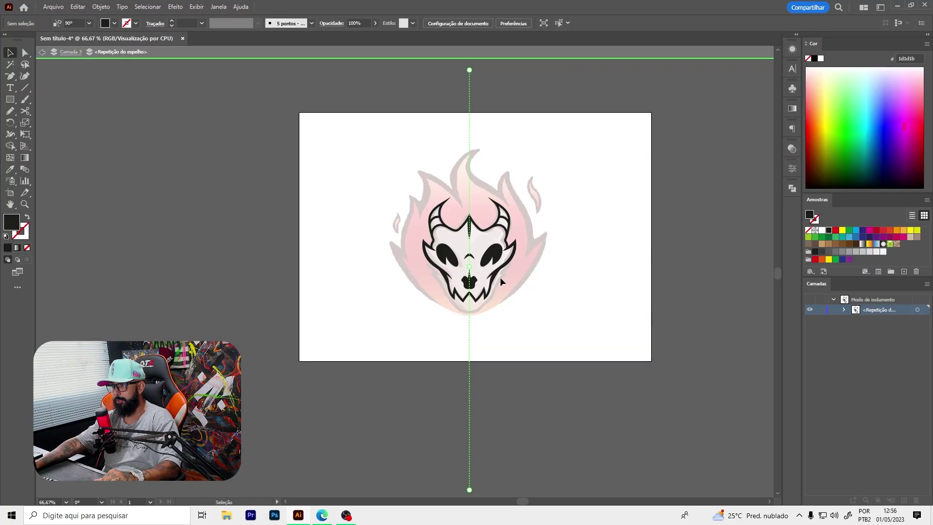
scroll(499, 281, up, 3)
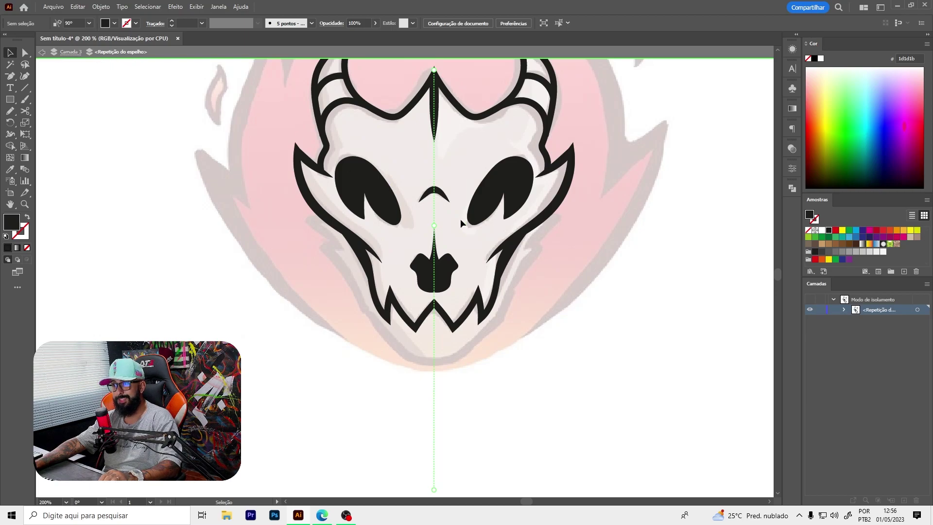
- Draw the outer jaw outline down to the chin and thicken its stroke
scroll(340, 233, up, 3)
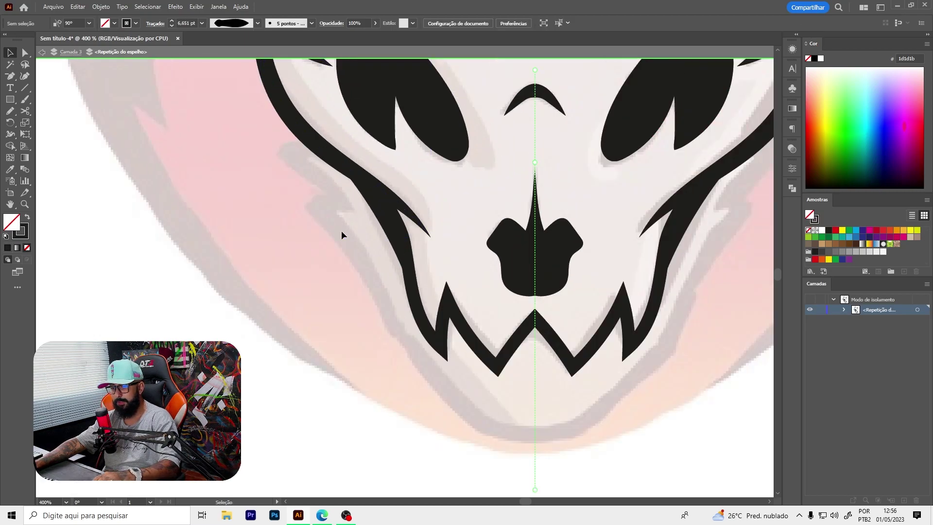
key(n)
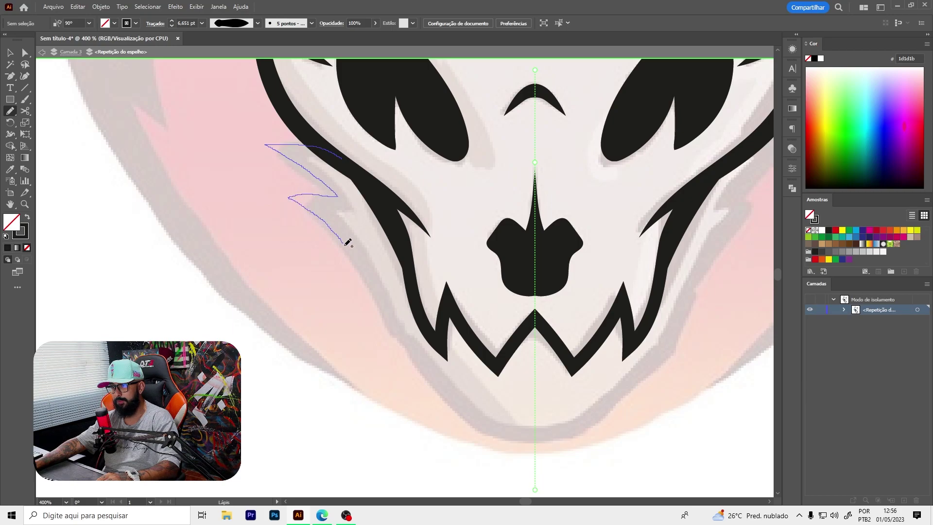
drag(400, 332, 534, 440)
key(v)
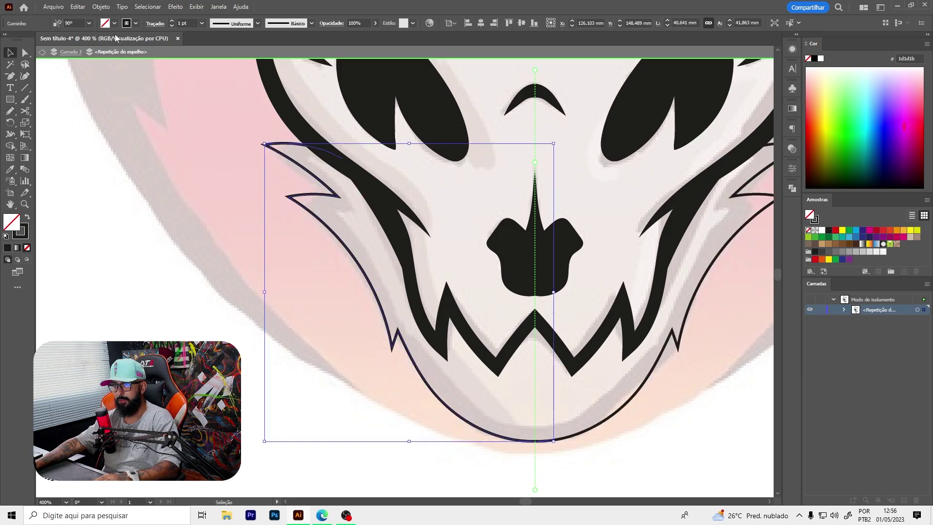
click(171, 21)
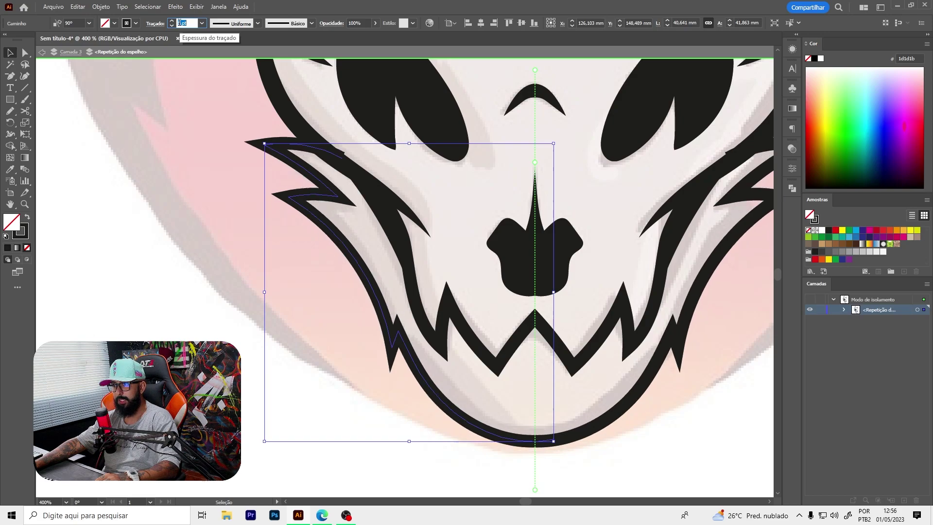
- Blend the new jaw outline's end into the cheek shape
scroll(302, 163, up, 2)
key(a)
drag(359, 183, 365, 187)
click(193, 218)
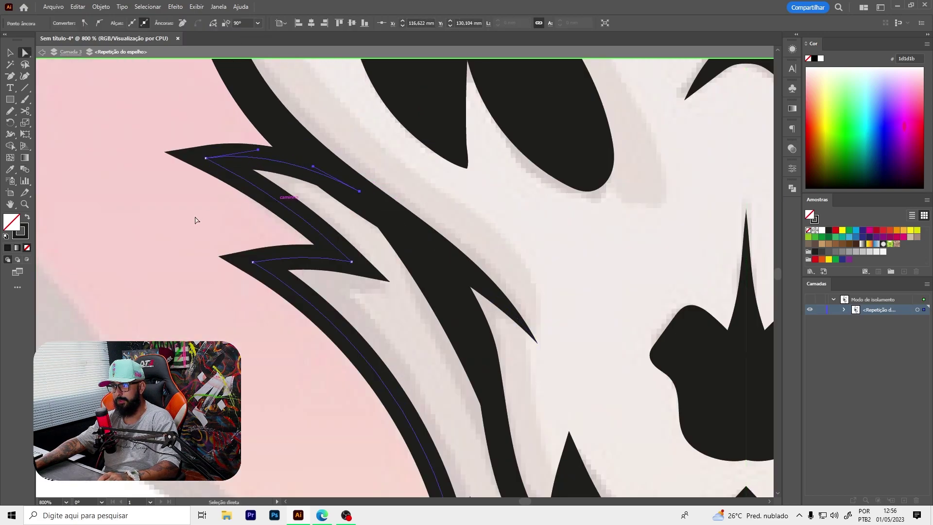
scroll(306, 202, down, 4)
scroll(340, 219, down, 1)
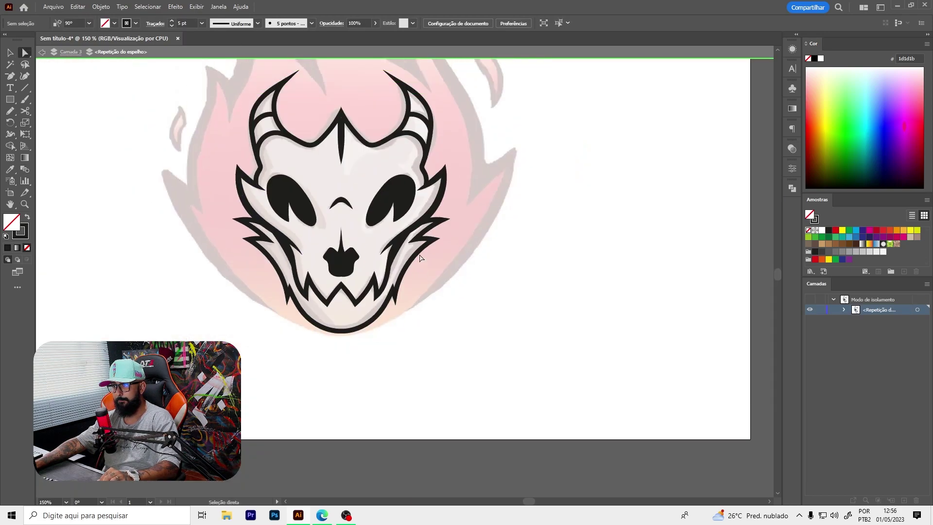
scroll(376, 318, up, 4)
- Raise the jaw's bottom anchor and adjust its handle to flatten the chin
click(229, 260)
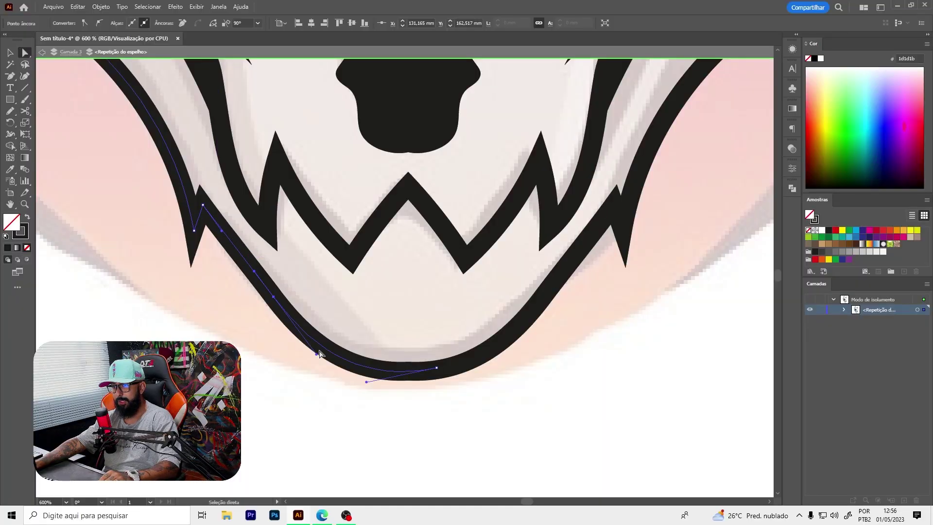
click(393, 335)
scroll(394, 340, down, 4)
scroll(392, 353, up, 2)
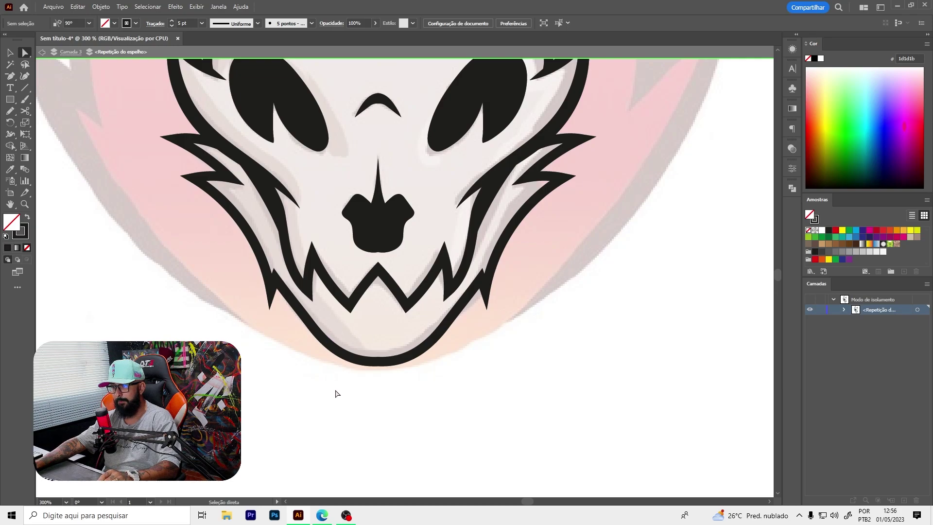
click(388, 363)
scroll(387, 362, up, 2)
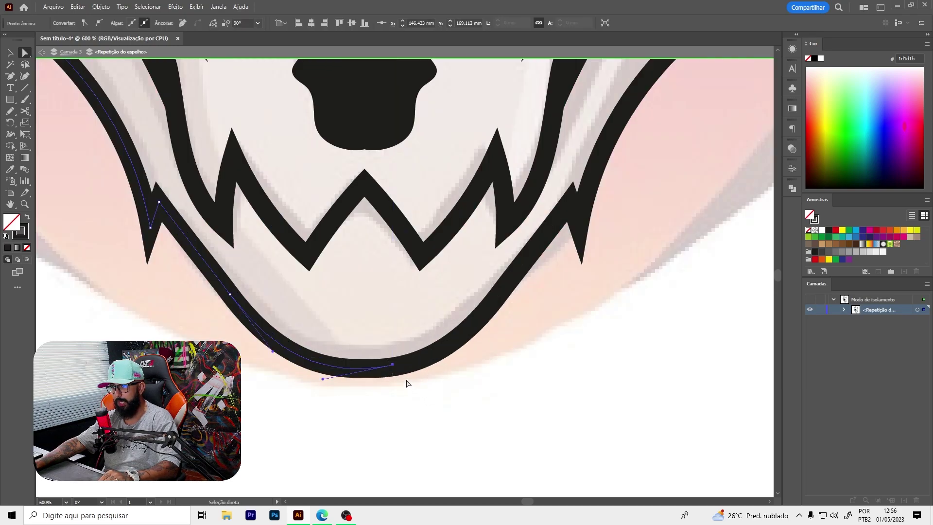
drag(392, 364, 393, 354)
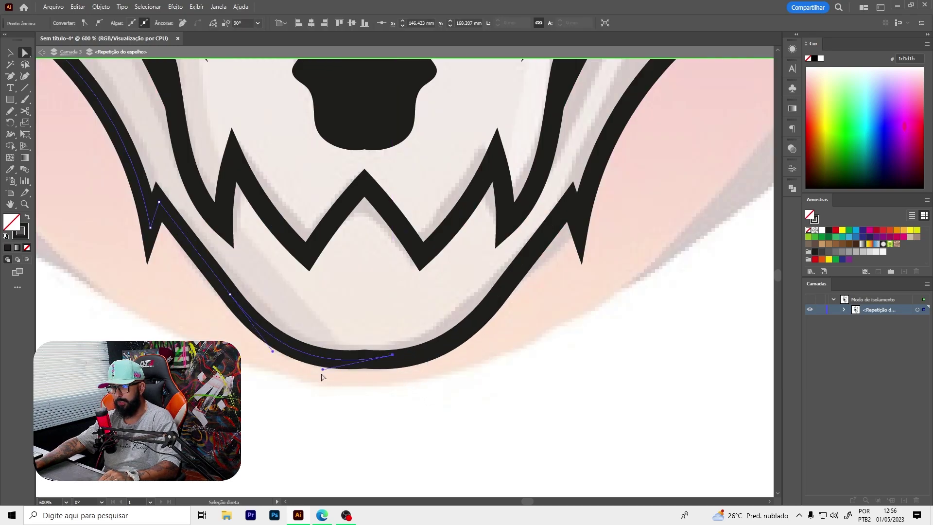
drag(322, 370, 323, 357)
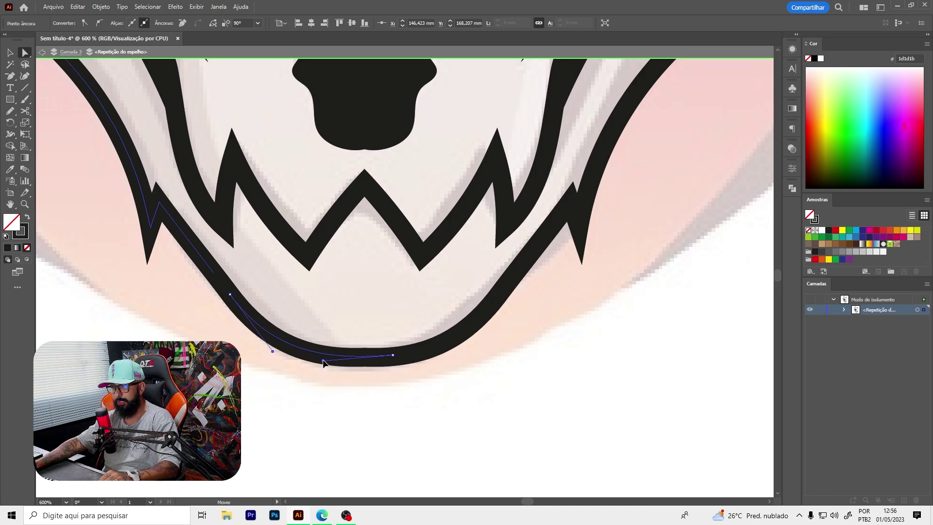
- Select the left half of the skull outline
scroll(566, 297, down, 2)
scroll(534, 292, down, 1)
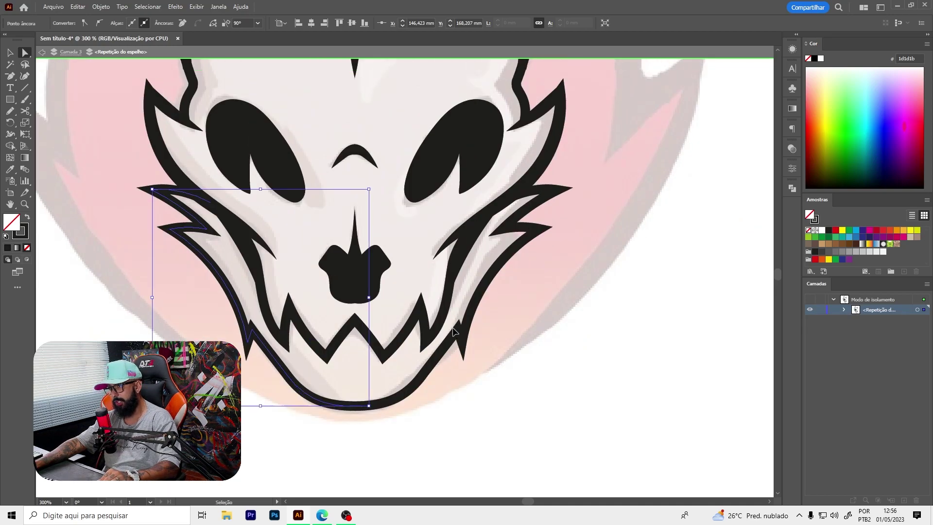
scroll(510, 291, down, 2)
drag(479, 260, 495, 302)
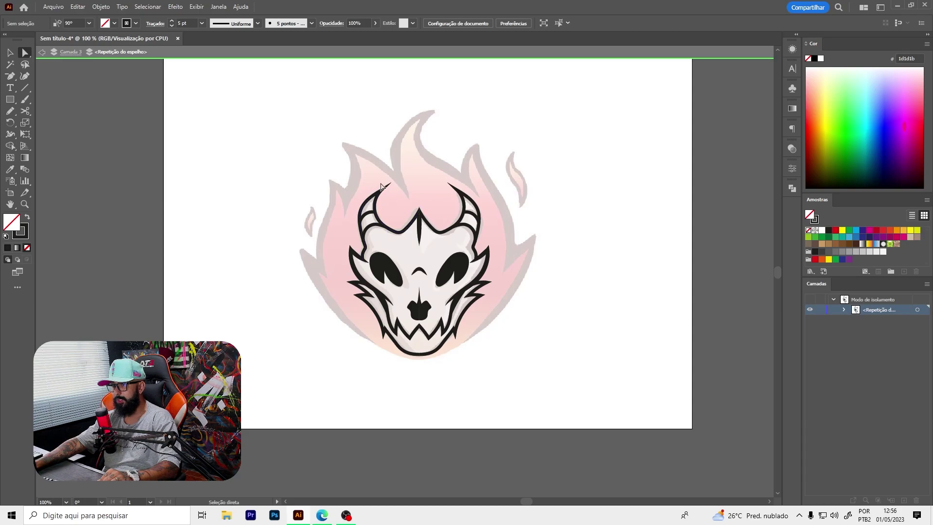
- Inspect the forehead spike's anchors, then exit isolation so the whole skull and reference show
scroll(428, 226, up, 3)
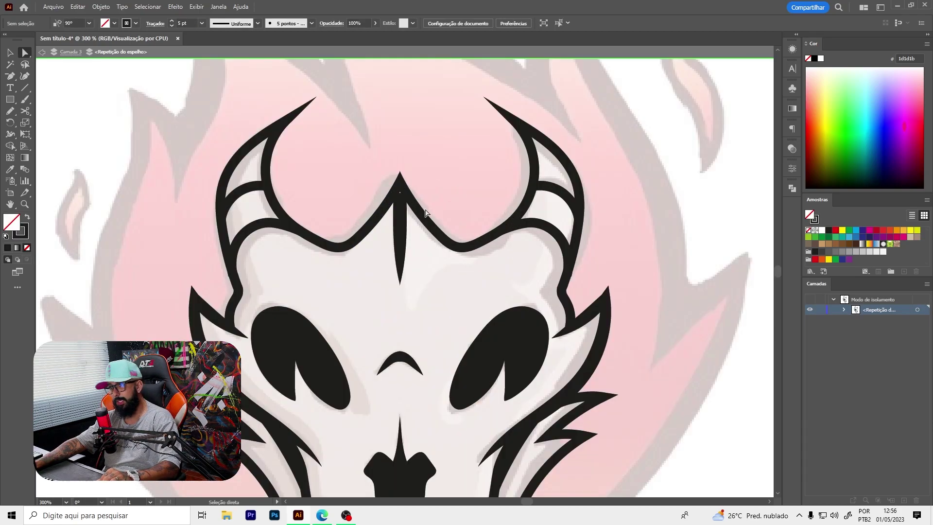
scroll(426, 213, up, 3)
click(364, 244)
click(350, 199)
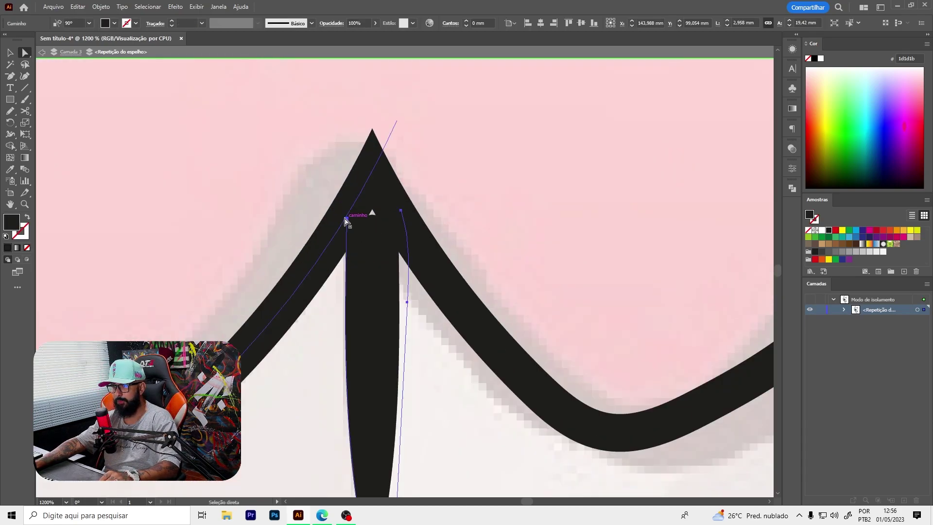
click(295, 183)
scroll(399, 208, down, 2)
scroll(534, 268, down, 4)
double_click(680, 309)
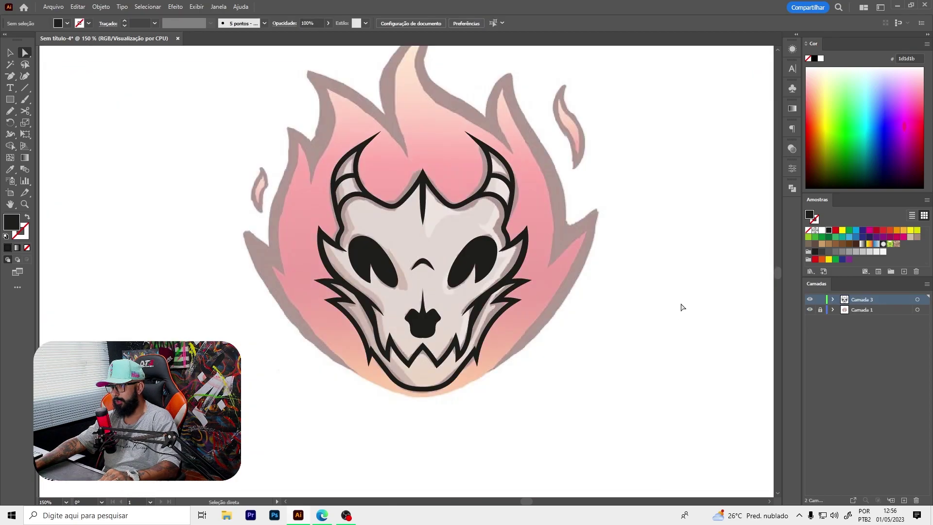
- Hide the pink flame reference layer, Camada 1
scroll(383, 263, down, 2)
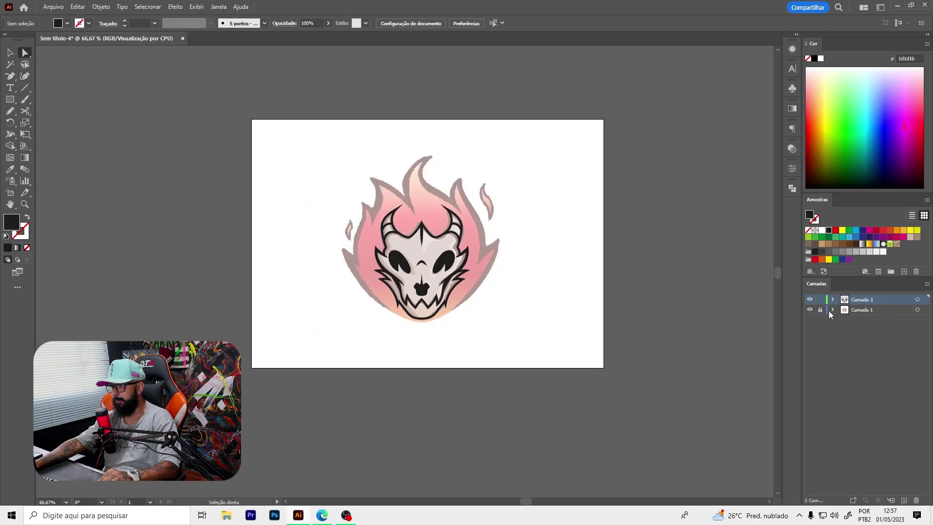
click(809, 310)
scroll(514, 243, down, 1)
scroll(433, 265, up, 1)
scroll(433, 264, up, 2)
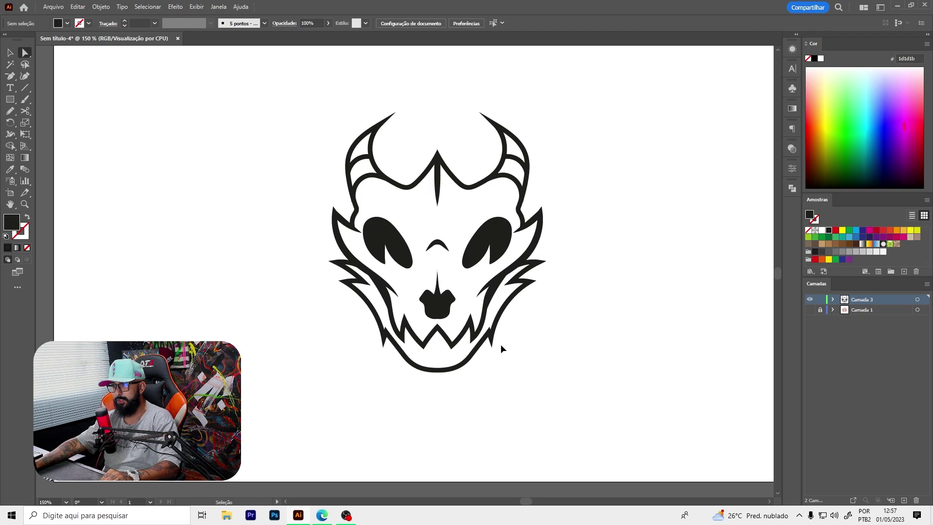
scroll(453, 294, up, 3)
scroll(471, 264, up, 1)
scroll(471, 264, down, 5)
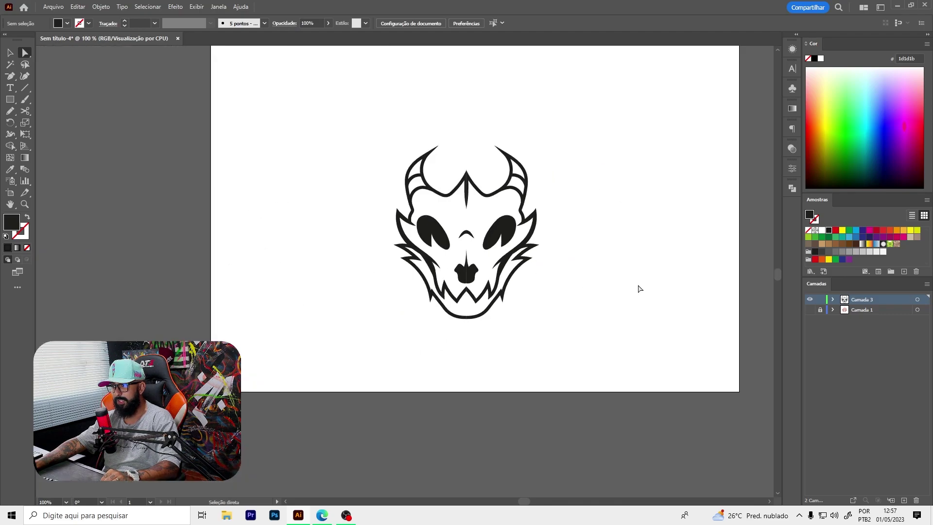
scroll(487, 262, up, 2)
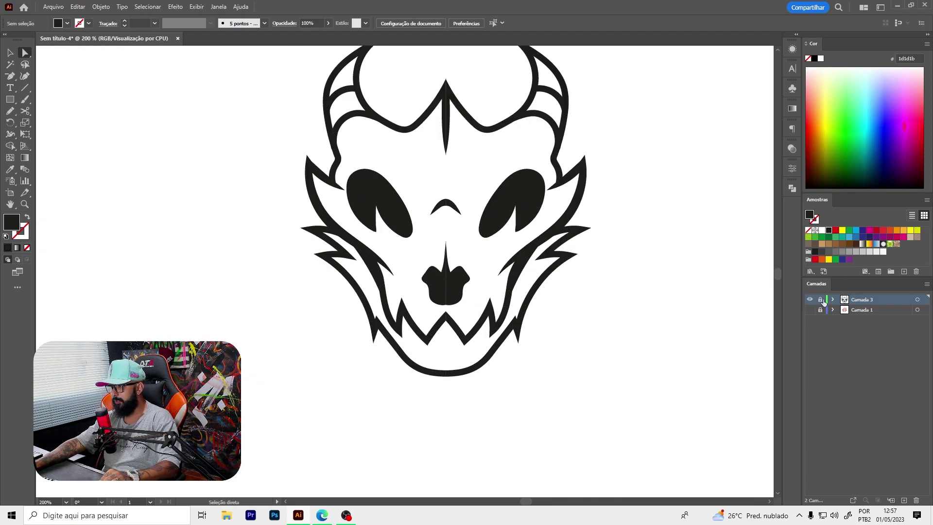
- Unlock the skull layer, Camada 3, and re-enter isolation on the mirrored skull
click(819, 299)
scroll(438, 219, up, 1)
key(v)
click(398, 208)
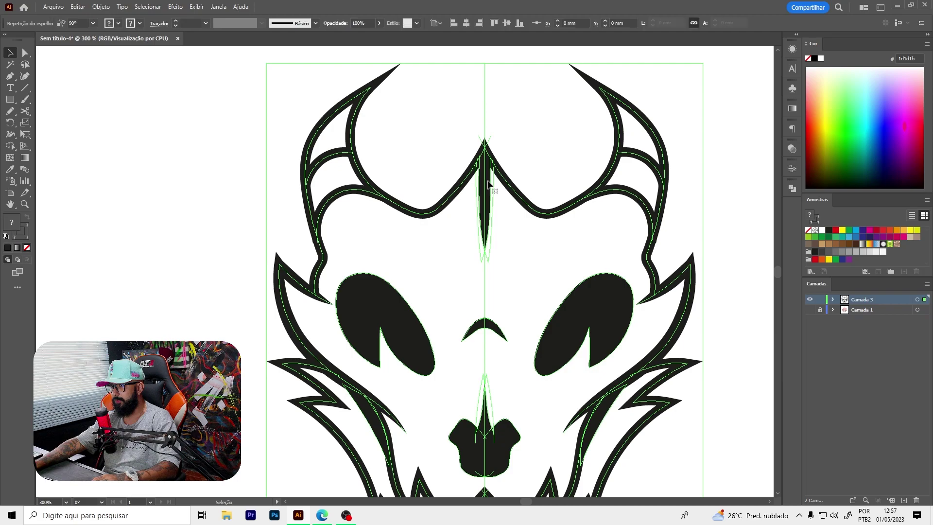
double_click(398, 209)
- Select and inspect the left half of the skull drawing inside the mirror repeat
click(383, 238)
scroll(384, 190, down, 2)
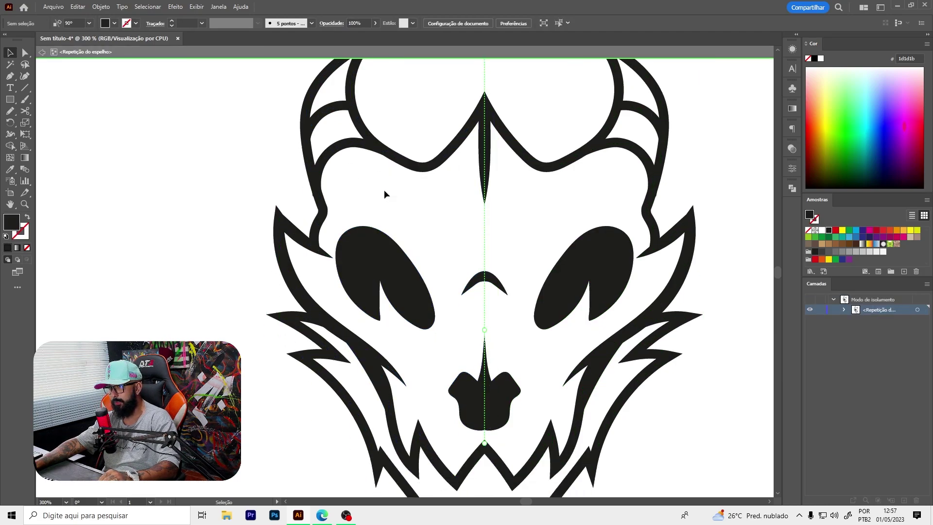
scroll(384, 190, down, 3)
drag(272, 99, 422, 374)
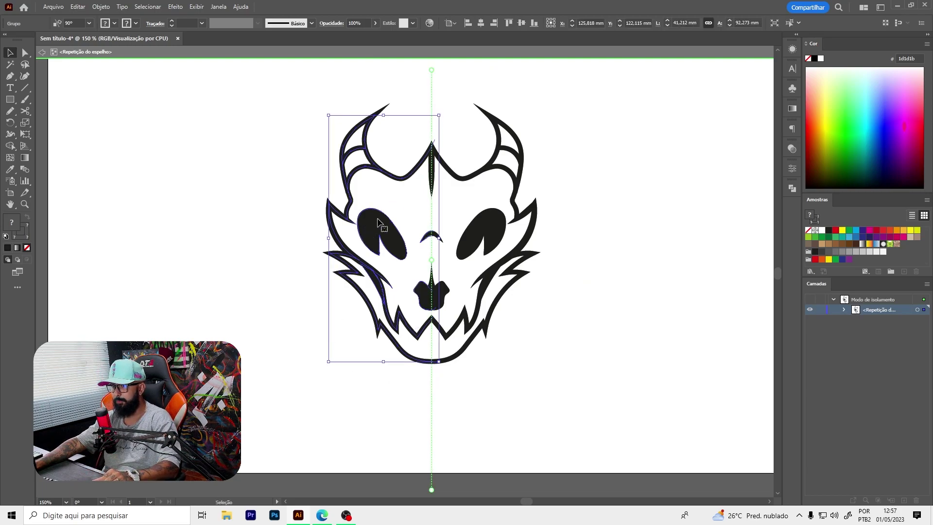
click(415, 195)
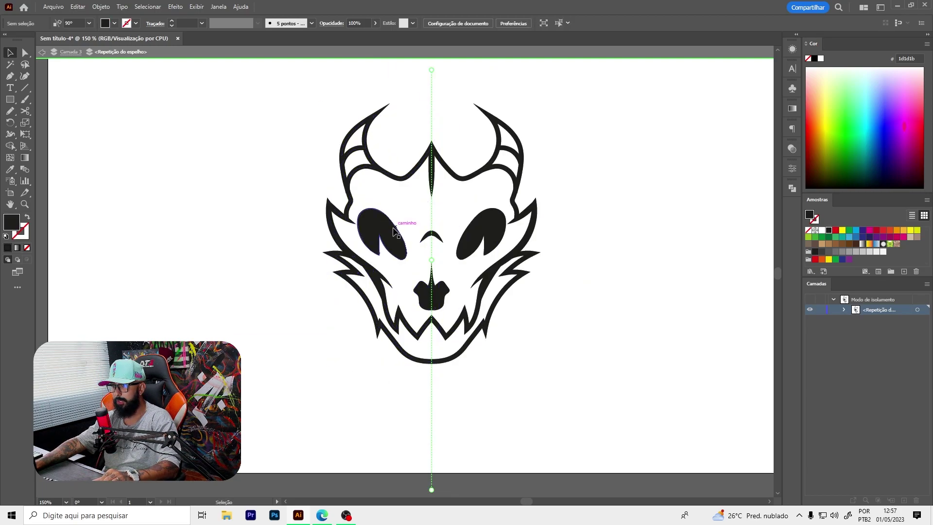
scroll(562, 339, down, 1)
scroll(374, 171, up, 1)
scroll(374, 171, up, 1)
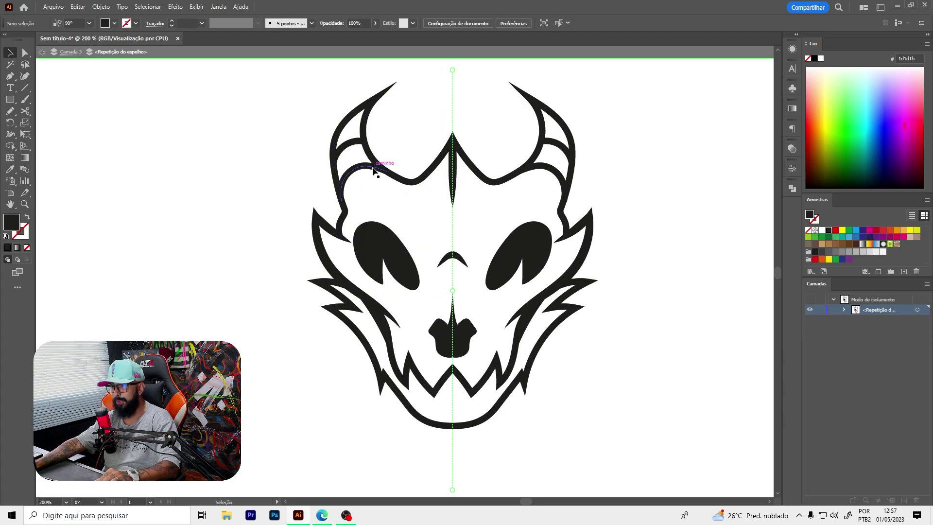
- Pencil a red forehead fill shape, send it behind the outlines, and nudge it to fit
key(n)
scroll(439, 149, up, 2)
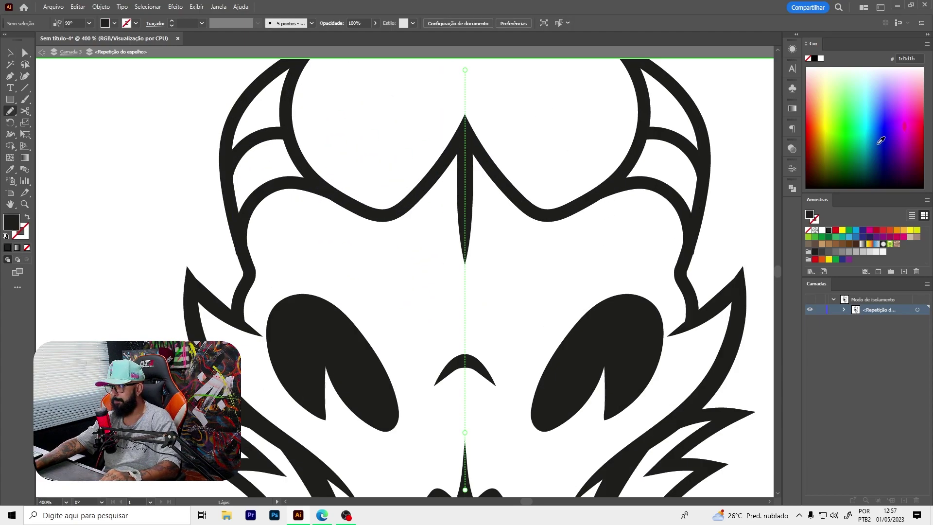
drag(880, 140, 807, 122)
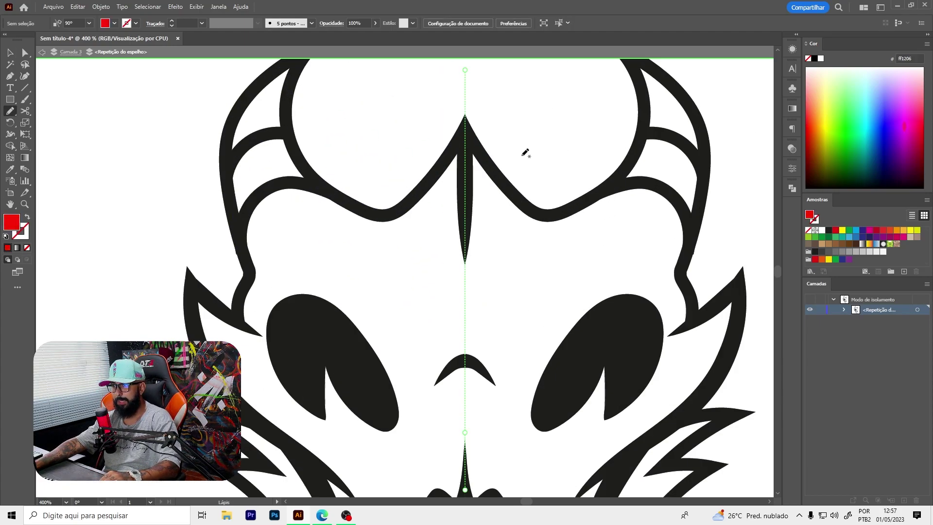
drag(440, 170, 325, 191)
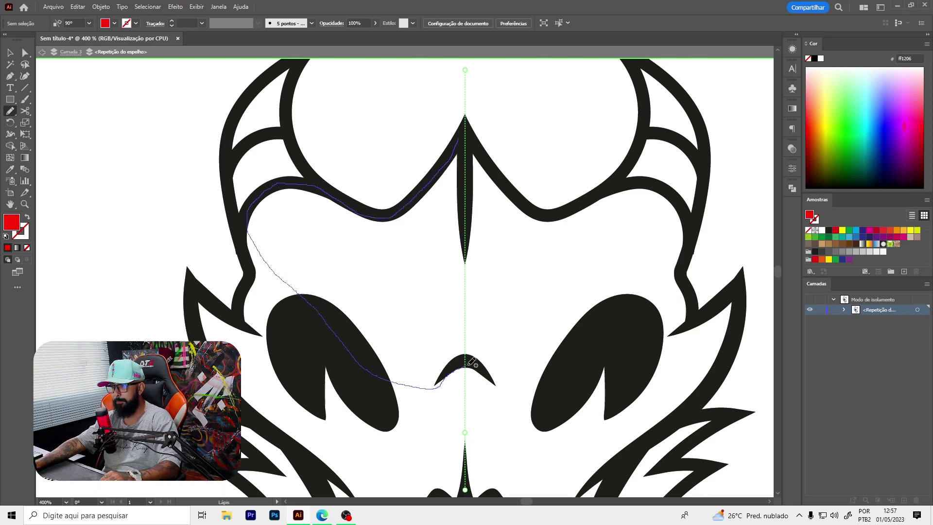
drag(469, 363, 465, 367)
key(v)
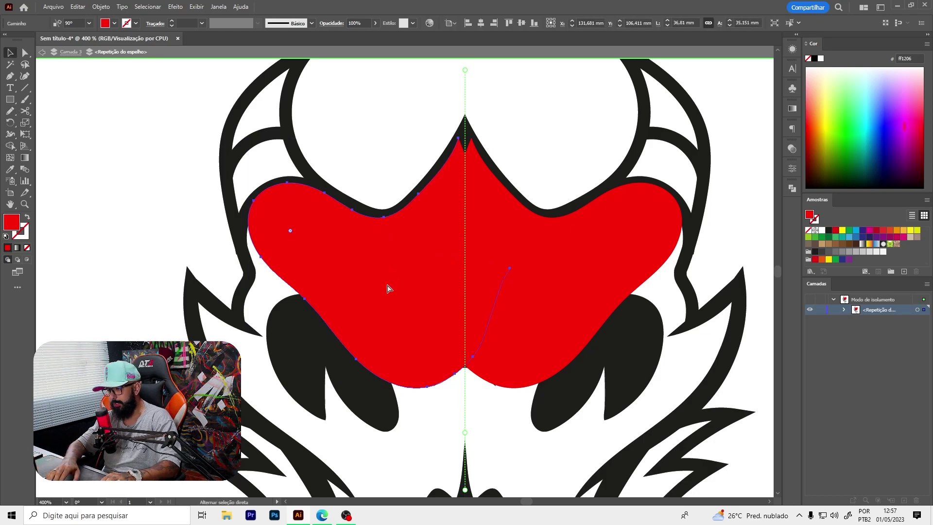
click(387, 288)
key(ctrl+shift+bracketleft)
click(161, 227)
alt+scroll(215, 228, up, 4)
key(a)
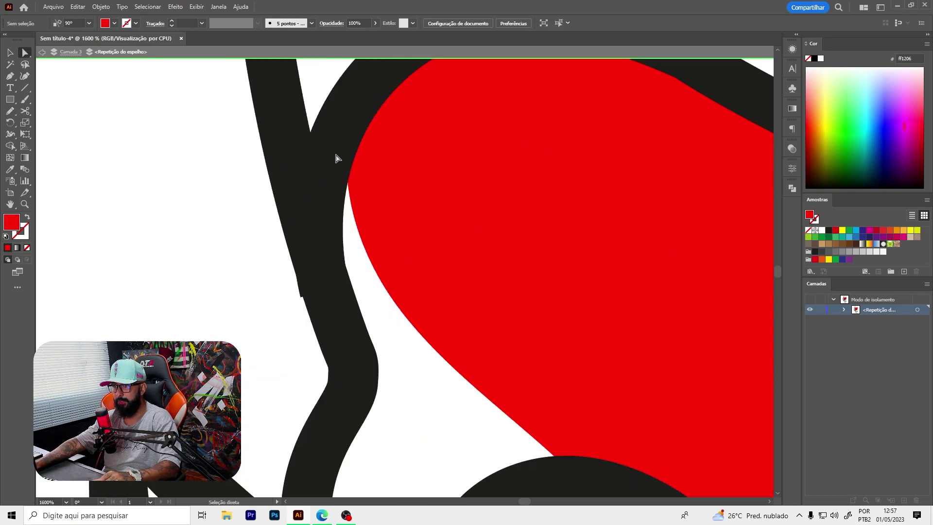
drag(327, 290, 329, 291)
- Pencil a red fill shape over the lower face and send it behind the black details
key(ctrl+shift+a)
key(n)
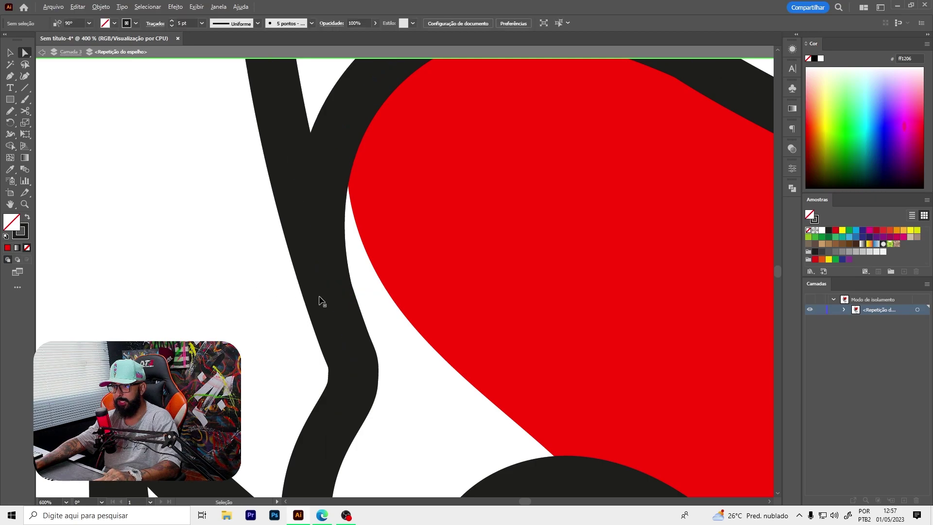
alt+scroll(318, 302, down, 4)
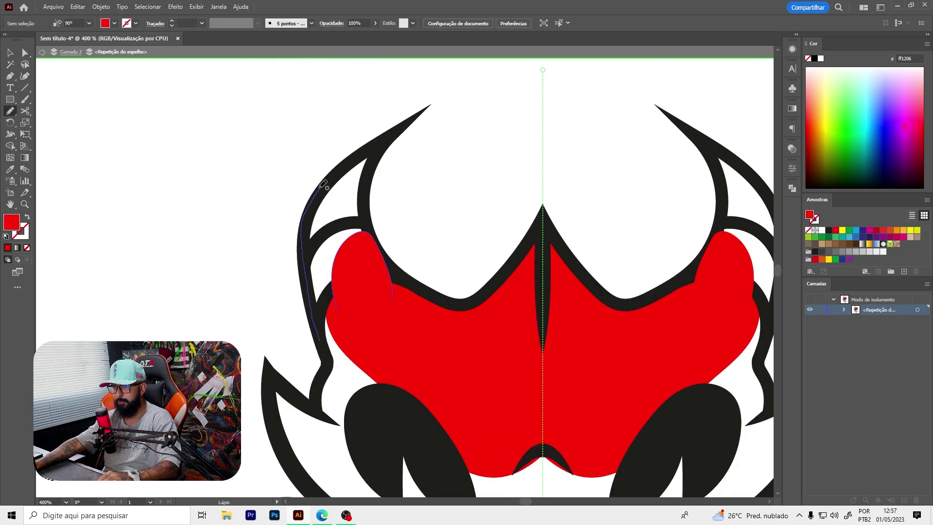
scroll(366, 188, down, 5)
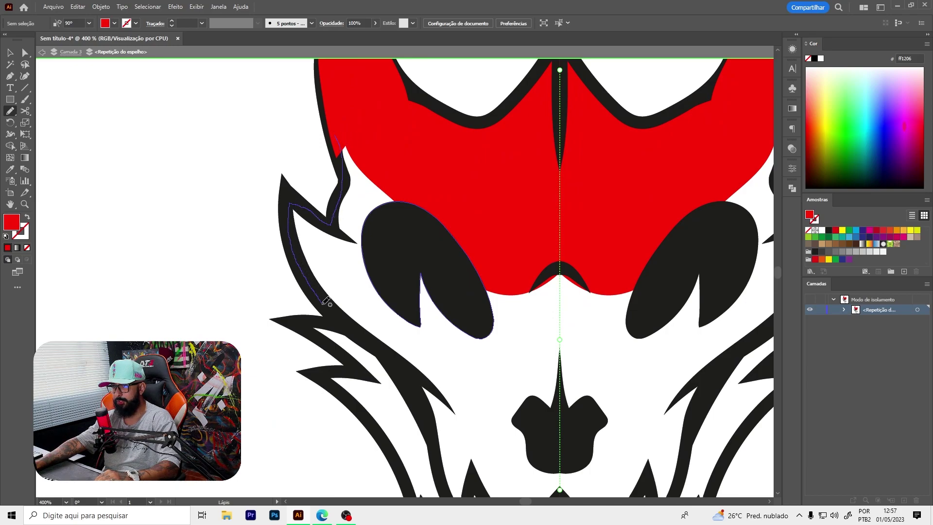
mouse_move(370, 373)
mouse_down()
mouse_move(625, 372)
mouse_move(636, 289)
mouse_up()
alt+scroll(516, 219, down, 3)
key(v)
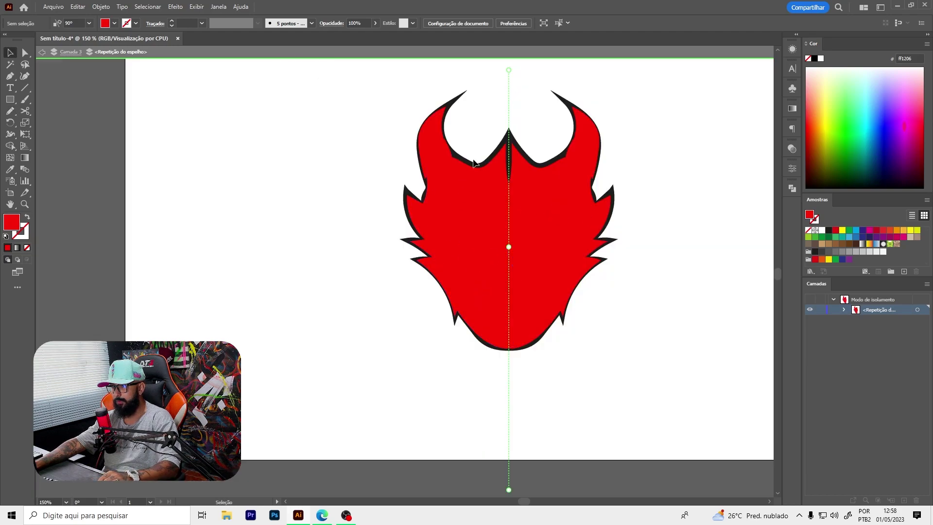
click(467, 163)
key(ctrl+shift+bracketleft)
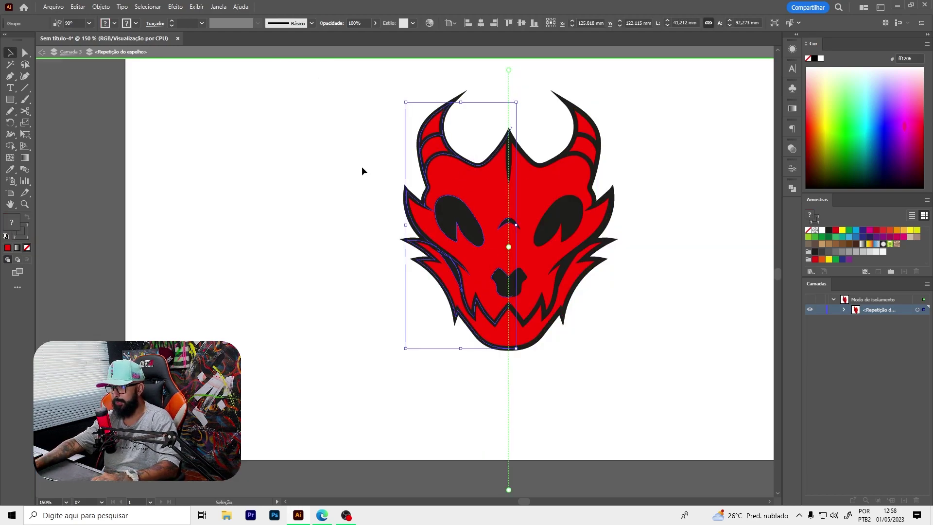
click(362, 166)
alt+scroll(462, 187, up, 3)
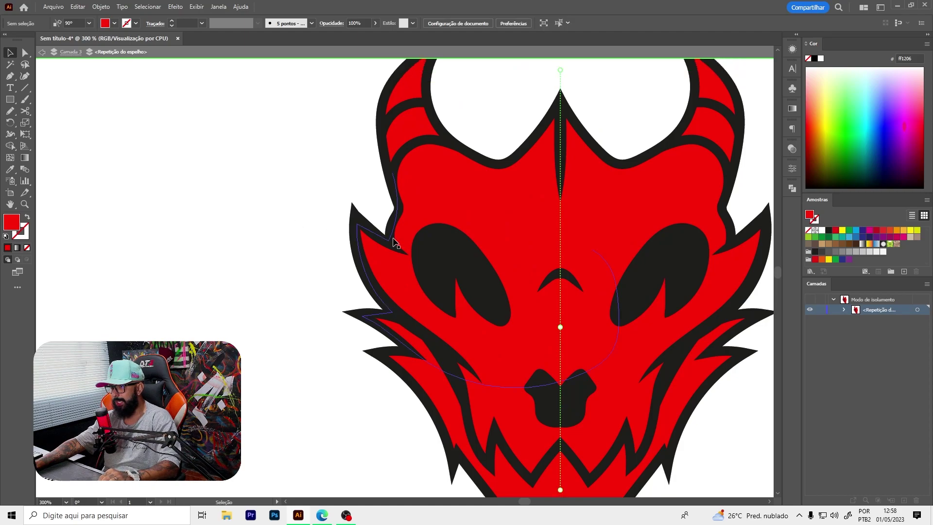
- Change the fill colour to a lighter pinkish red
double_click(12, 220)
click(406, 194)
click(569, 197)
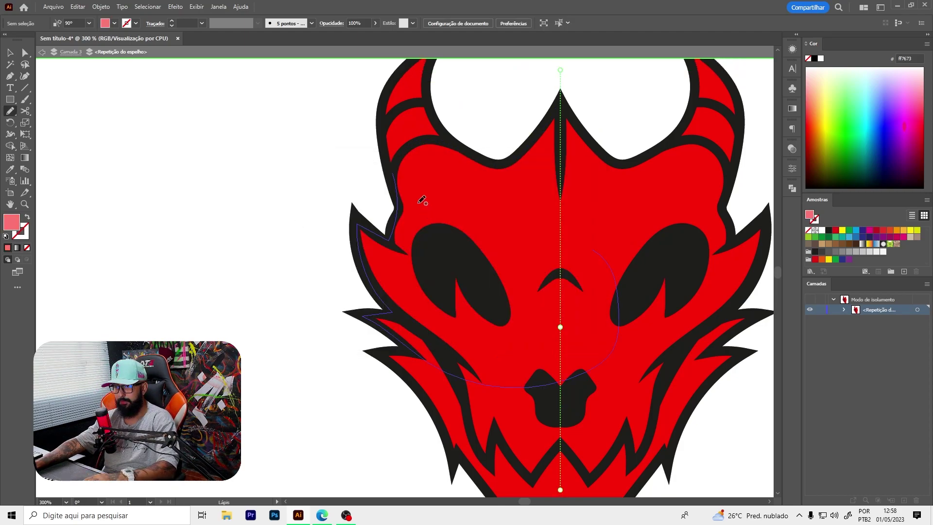
key(n)
scroll(422, 200, up, 3)
alt+scroll(401, 137, up, 1)
alt+scroll(456, 98, up, 1)
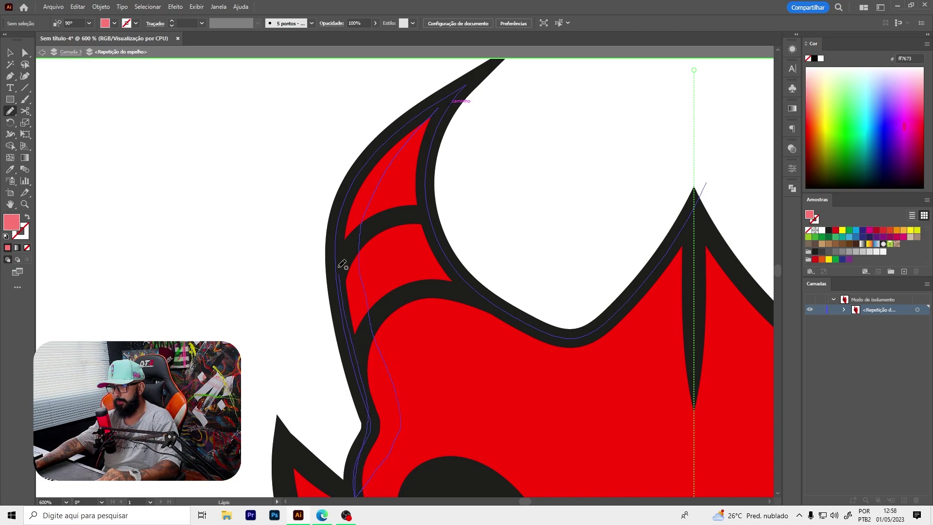
- Pencil pink highlights along the left horn and inside the upper cheek spike
drag(437, 107, 437, 108)
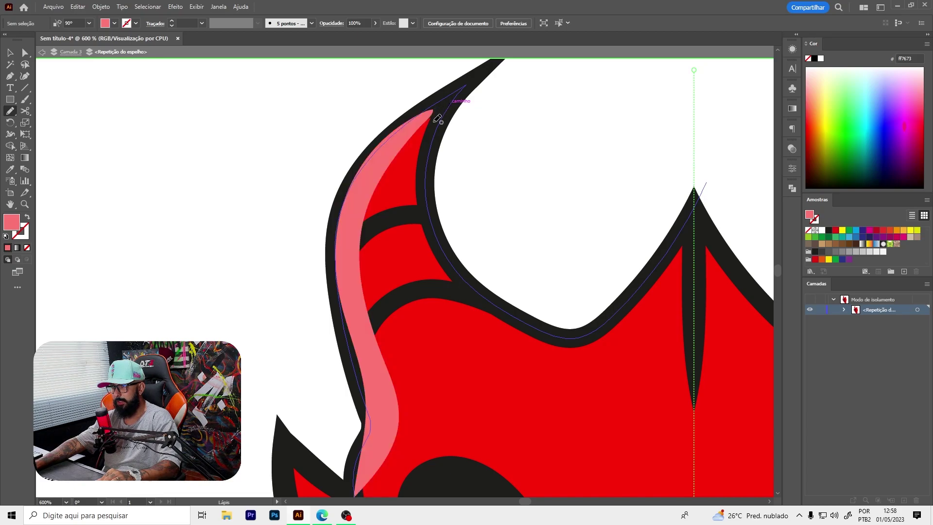
key(ctrl+0)
alt+scroll(427, 239, up, 2)
alt+scroll(408, 259, up, 2)
scroll(336, 148, down, 2)
alt+scroll(336, 148, down, 1)
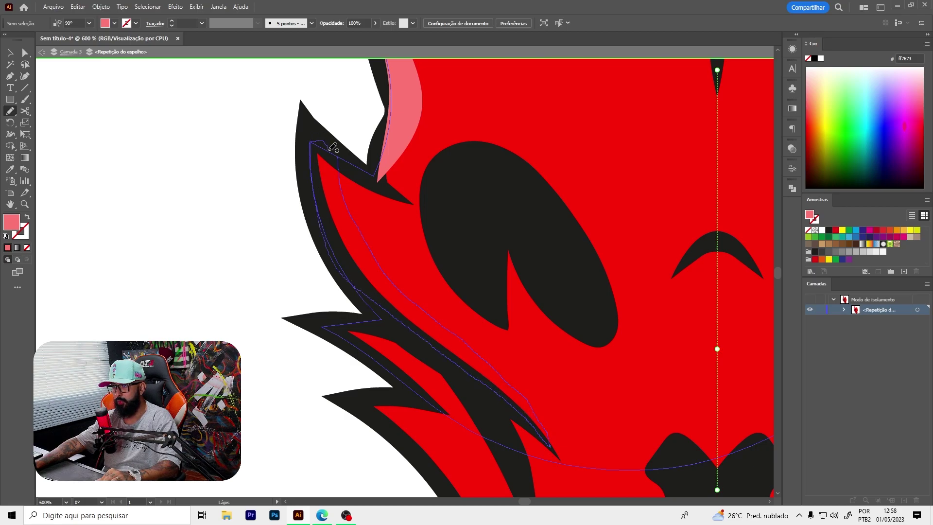
drag(333, 148, 340, 150)
key(ctrl+0)
alt+scroll(391, 160, up, 3)
alt+scroll(374, 225, up, 1)
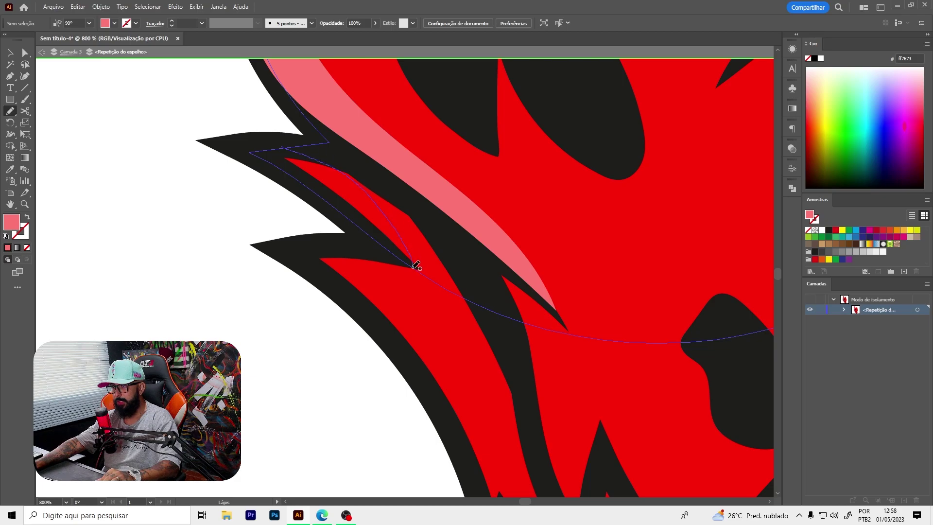
- Add pink highlights inside the lower cheek spike and along the side of the jaw
drag(254, 150, 251, 152)
alt+scroll(297, 146, down, 1)
scroll(298, 146, down, 2)
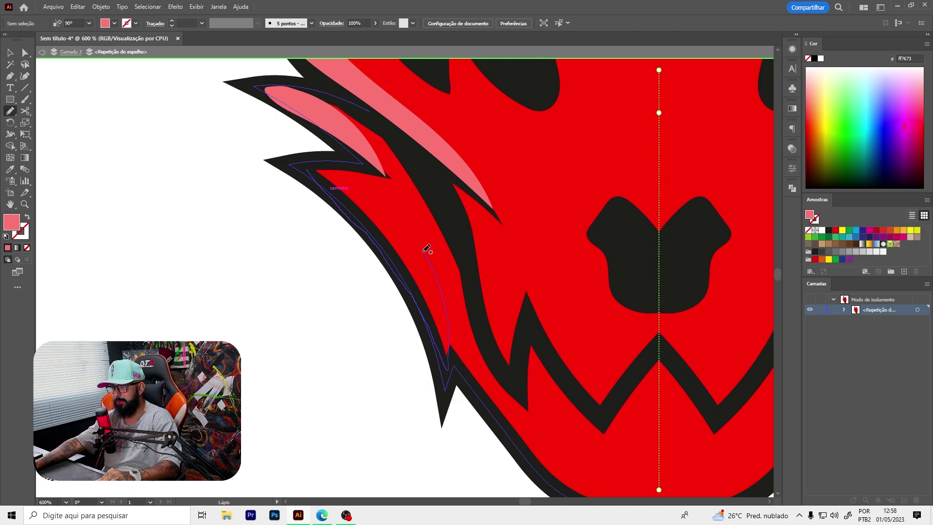
drag(311, 165, 312, 166)
alt+scroll(340, 165, down, 2)
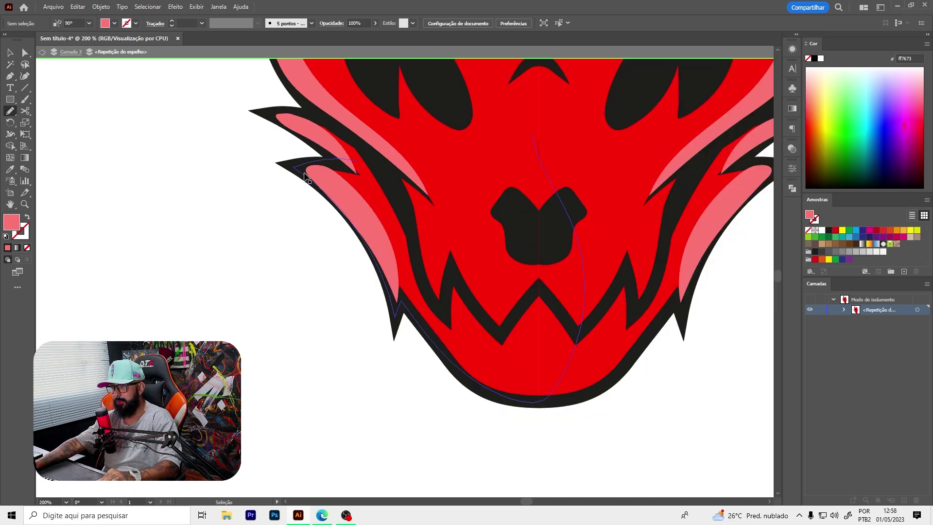
alt+scroll(389, 161, down, 3)
alt+scroll(372, 167, up, 4)
alt+scroll(333, 209, up, 1)
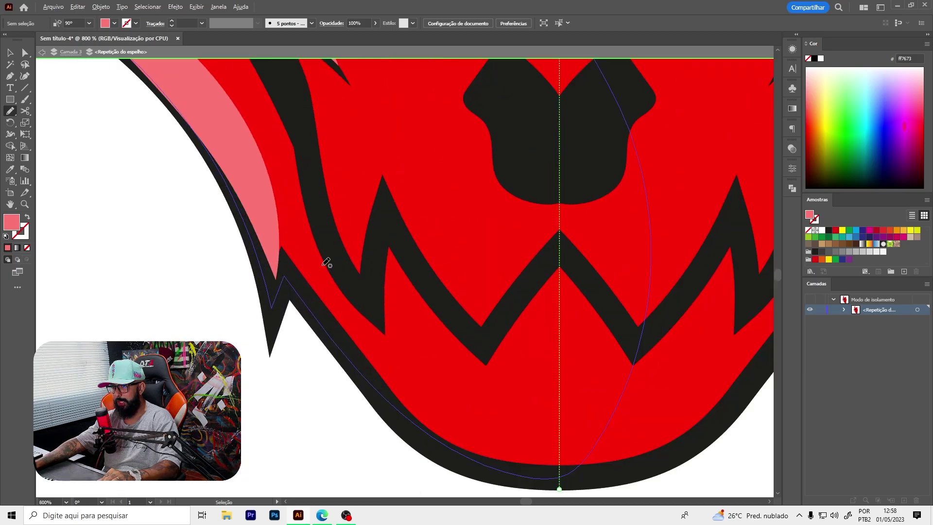
alt+scroll(323, 261, up, 1)
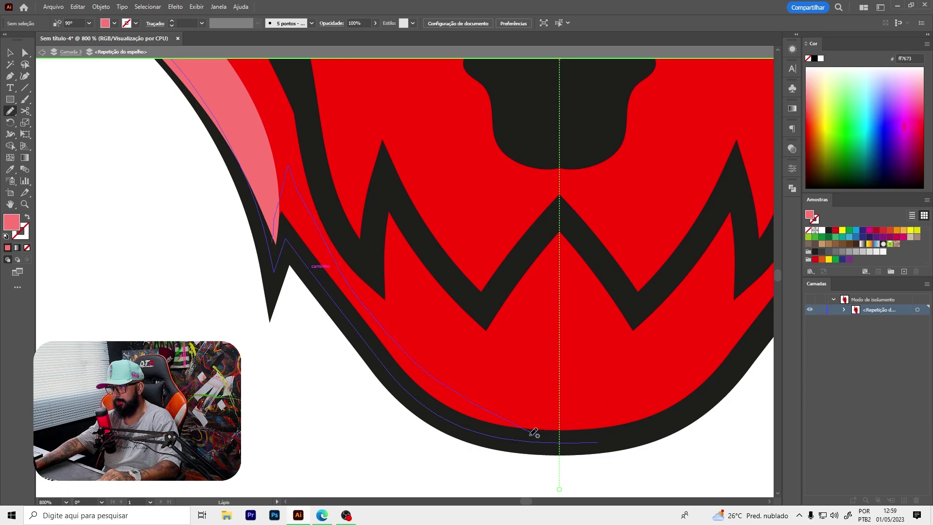
- Draw pink highlight bands along the lower jaw edge and the teeth zigzag
drag(534, 431, 534, 432)
alt+scroll(340, 233, down, 3)
alt+scroll(326, 108, up, 3)
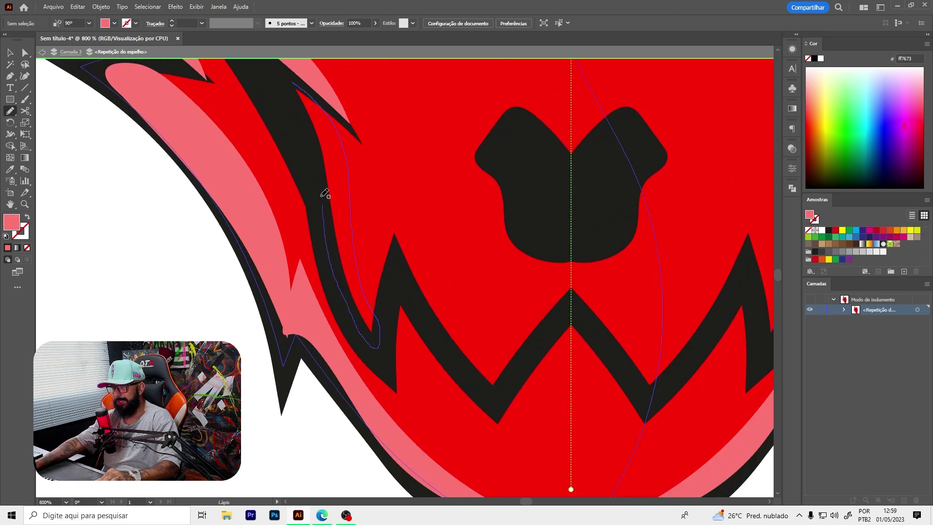
drag(321, 196, 294, 81)
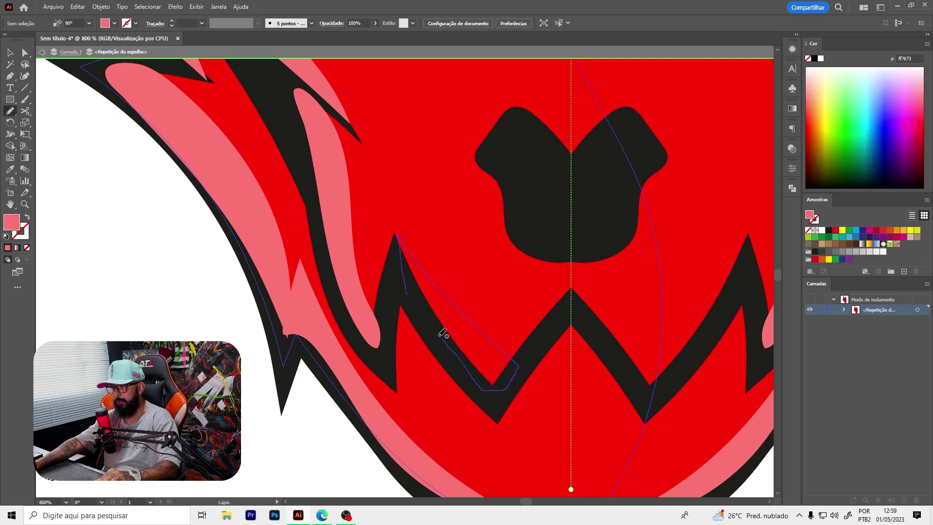
drag(443, 332, 409, 291)
alt+scroll(483, 245, down, 3)
alt+scroll(483, 246, down, 2)
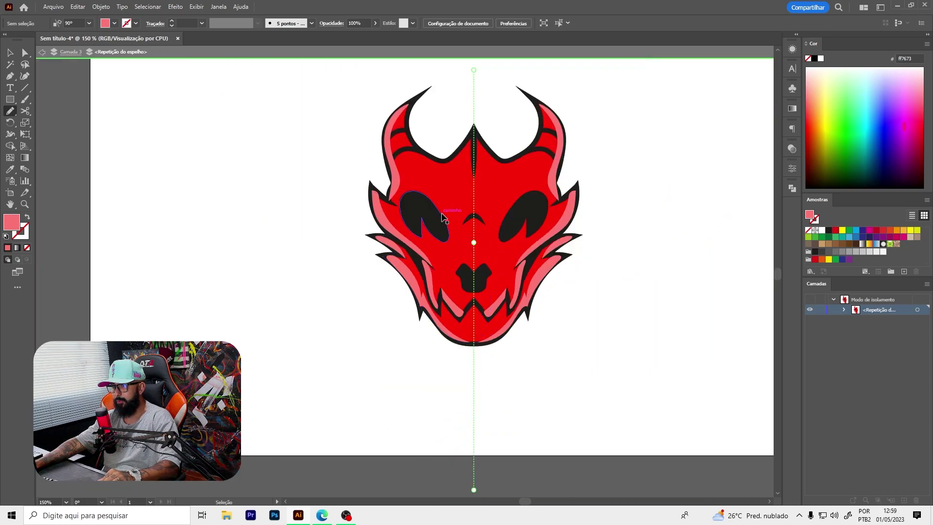
- Pencil a pink highlight across the left eye and brow, then tuck the highlights behind the outlines
mouse_move(490, 181)
mouse_down()
mouse_move(472, 132)
mouse_move(480, 119)
mouse_move(488, 127)
mouse_up()
alt+scroll(469, 141, up, 2)
alt+scroll(472, 132, up, 2)
alt+scroll(452, 185, down, 3)
key(v)
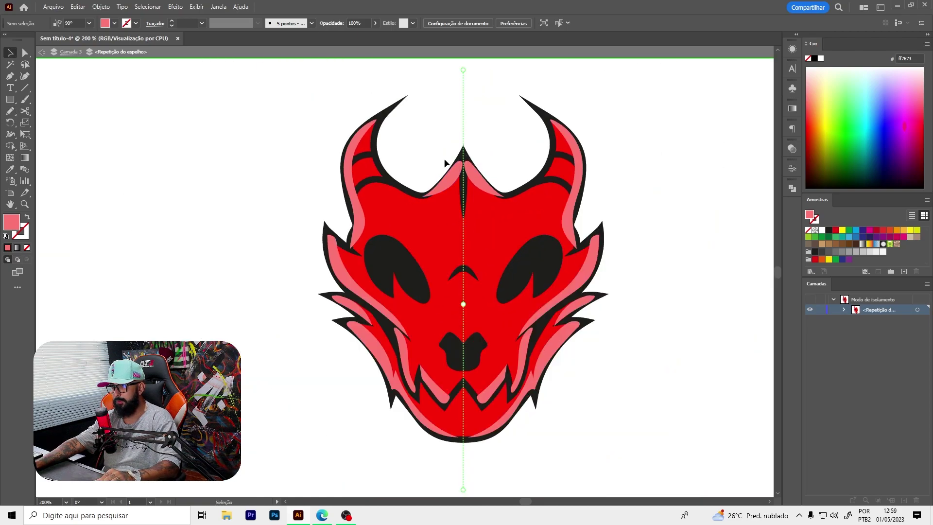
click(395, 185)
alt+scroll(382, 188, up, 1)
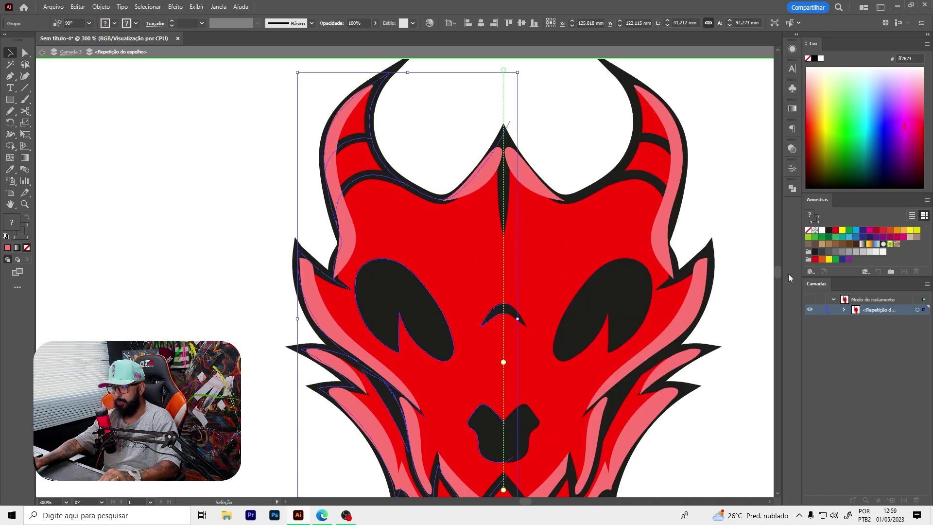
key(ctrl+z)
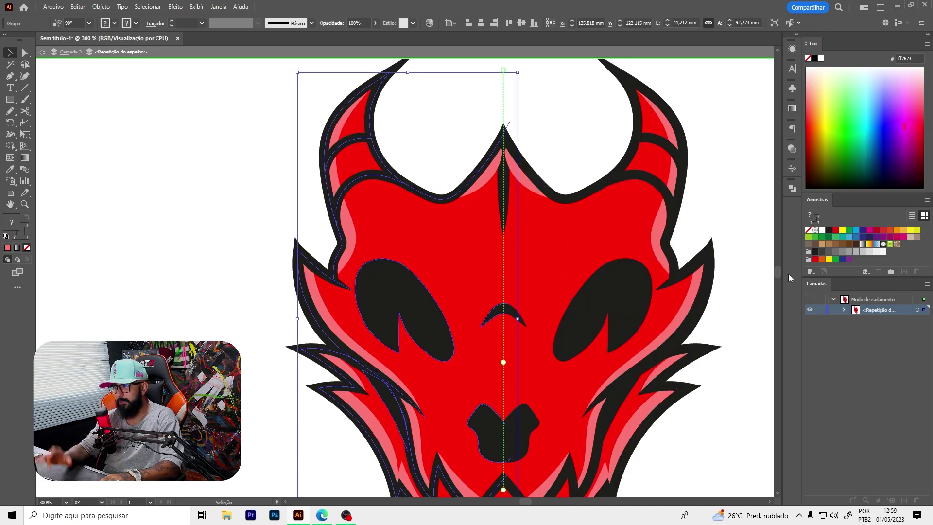
- Exit mirror-repeat editing and move the skull artwork above the artboard
double_click(215, 202)
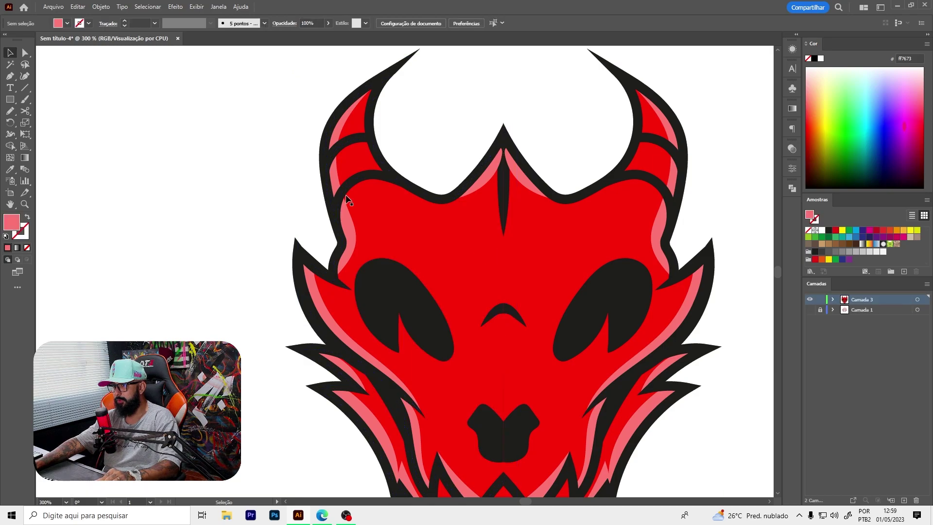
key(ctrl+minus)
key(ctrl+minus)
key(ctrl+minus)
key(ctrl+minus)
key(ctrl+minus)
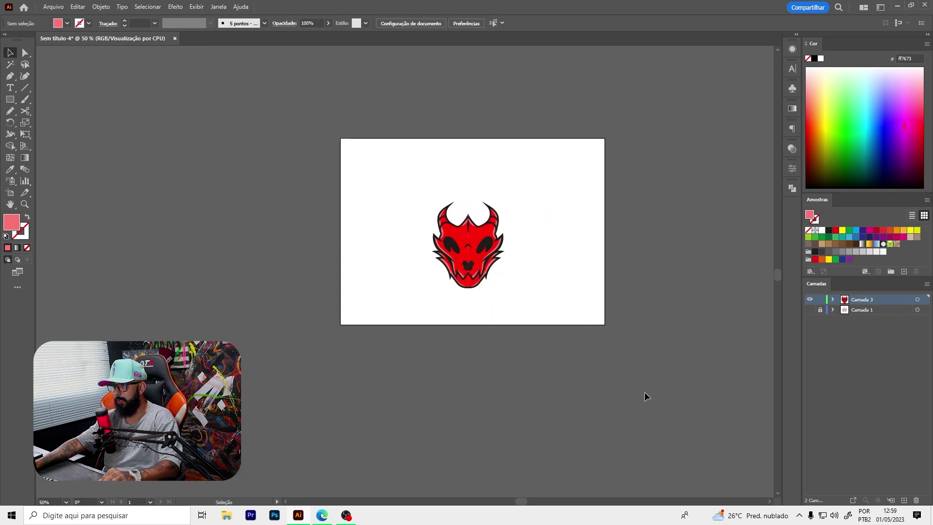
key(ctrl+plus)
key(ctrl+plus)
key(ctrl+plus)
key(ctrl+minus)
key(ctrl+minus)
key(ctrl+minus)
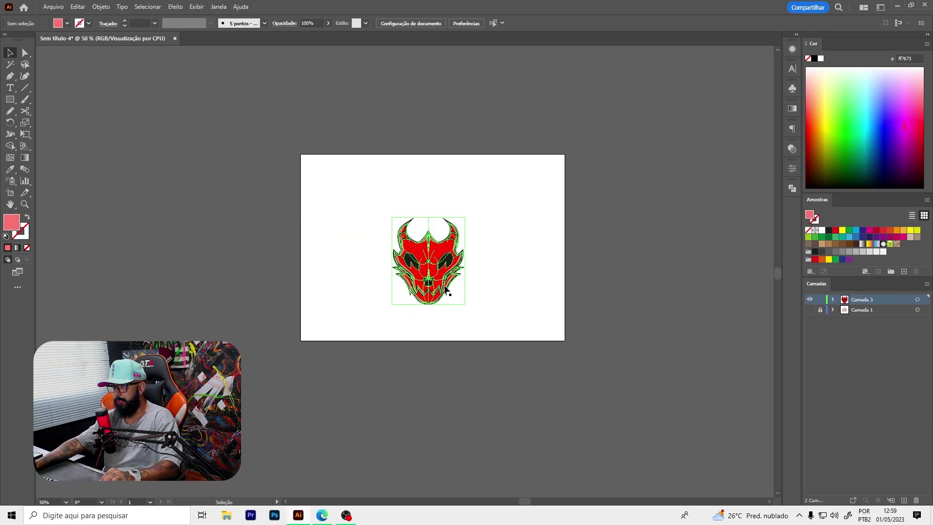
drag(443, 262, 604, 238)
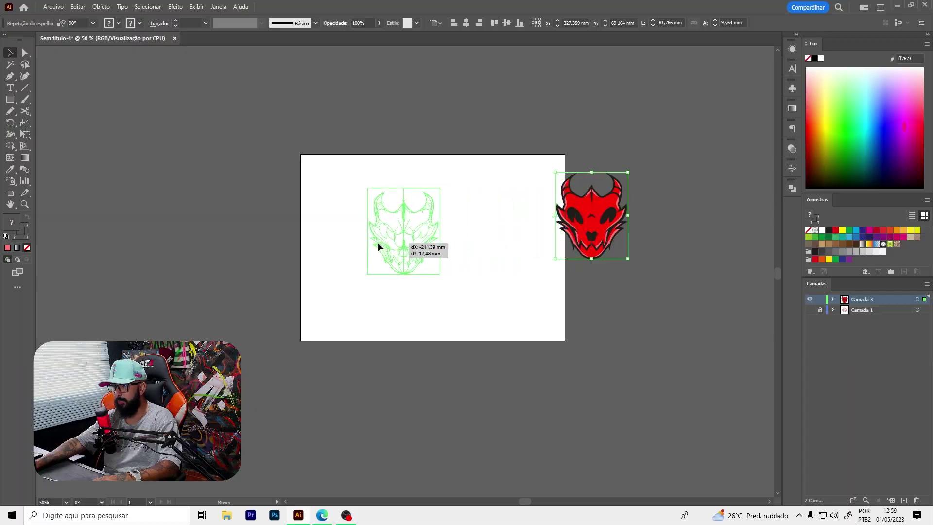
mouse_move(378, 242)
mouse_down()
mouse_move(213, 154)
mouse_move(186, 101)
mouse_move(430, 99)
mouse_up()
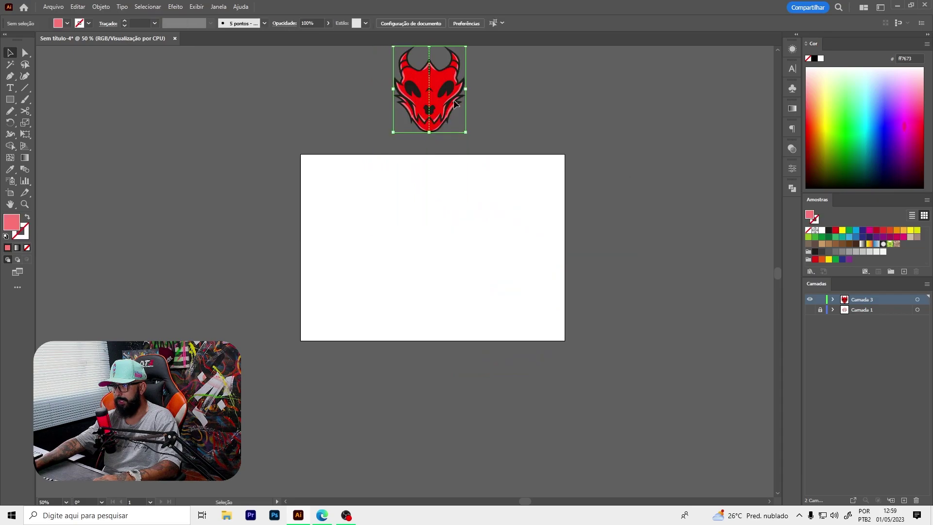
- Select and deselect the skull artwork to check its new position
scroll(465, 104, up, 3)
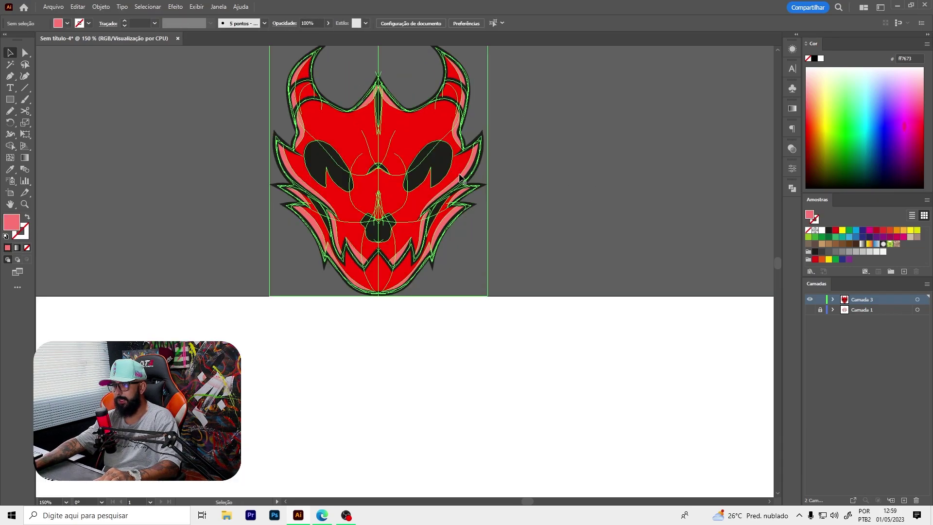
click(653, 238)
scroll(641, 236, up, 2)
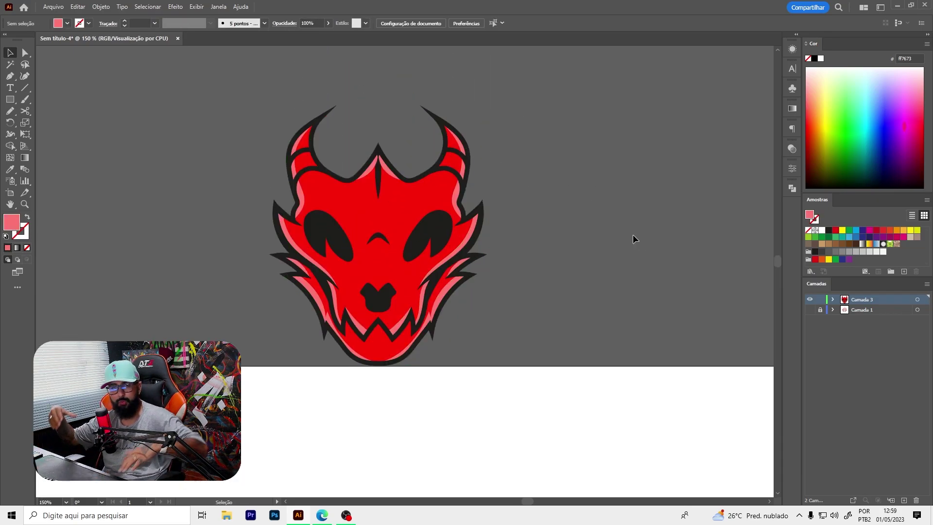
click(393, 168)
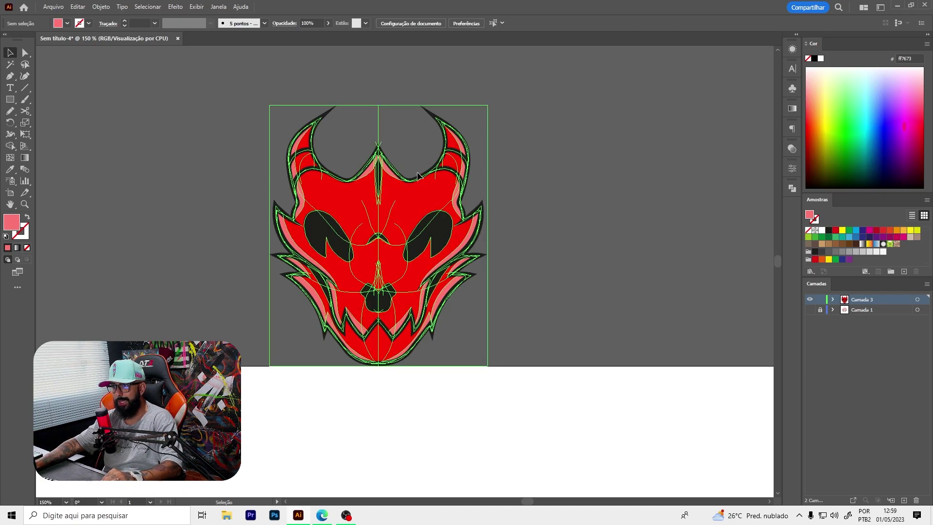
scroll(393, 168, up, 3)
click(84, 185)
scroll(84, 186, down, 3)
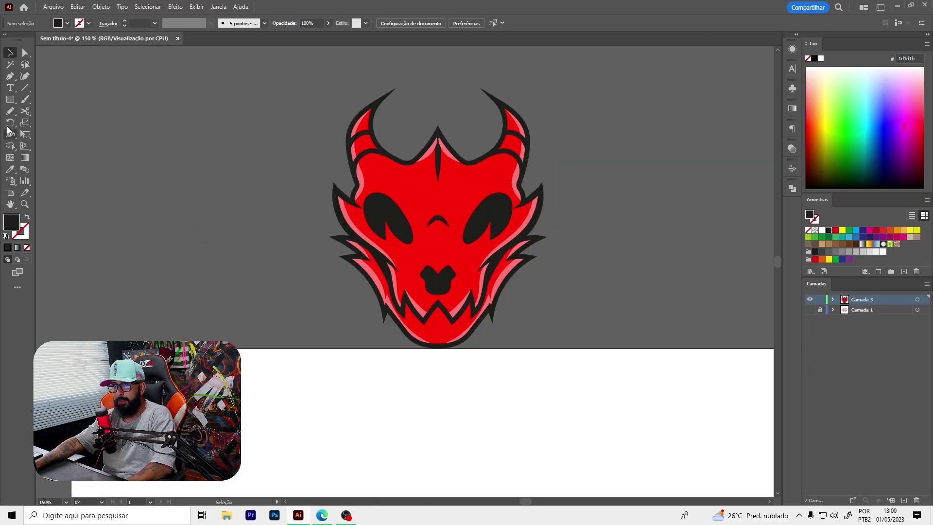
- Apply a mirror repeat to a small test rectangle, widen the axis, then delete the rectangles
click(10, 99)
drag(102, 137, 125, 164)
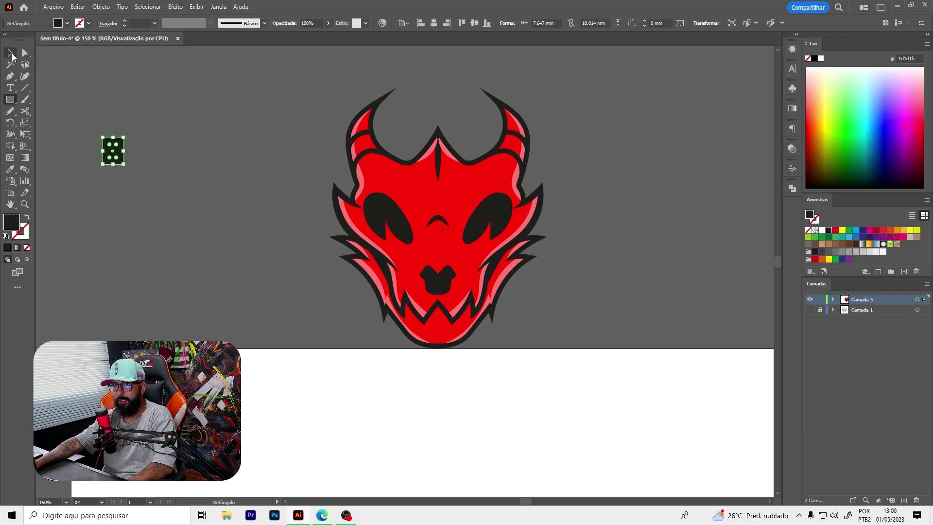
click(11, 55)
click(101, 6)
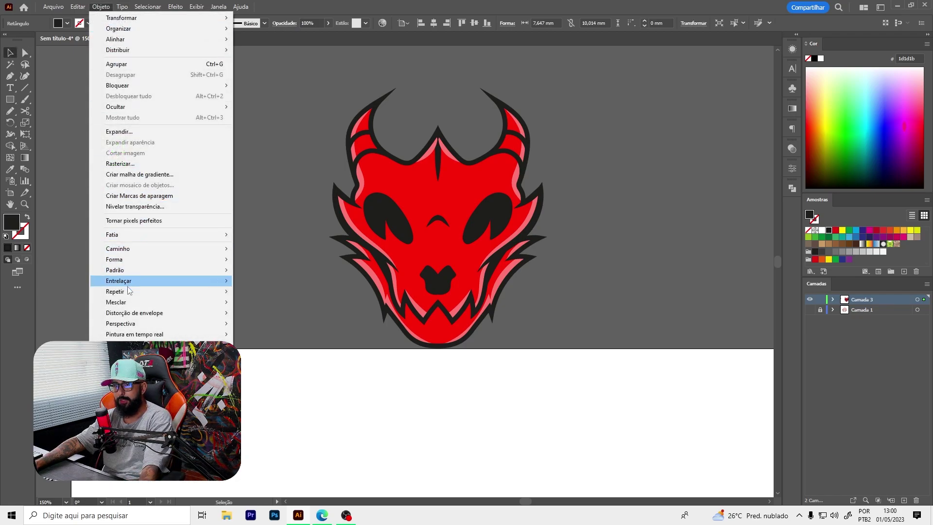
mouse_move(115, 290)
click(247, 313)
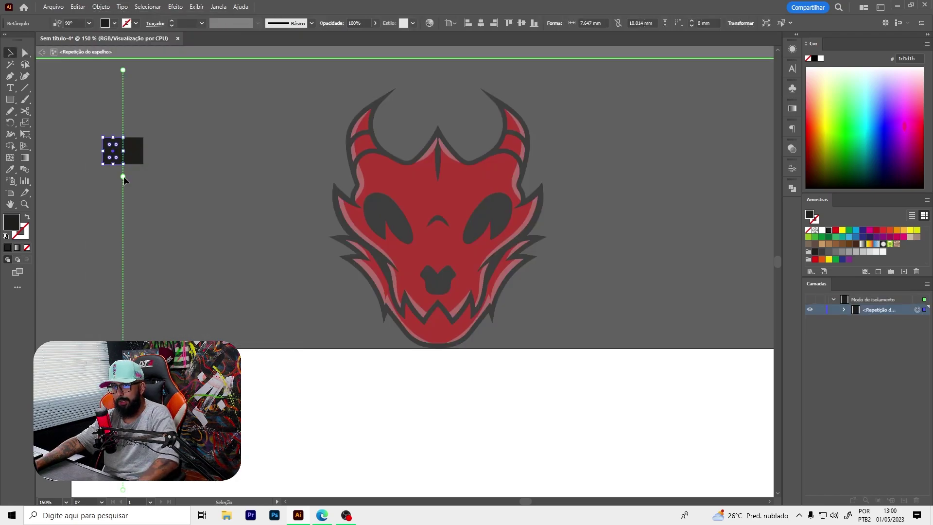
drag(123, 176, 218, 237)
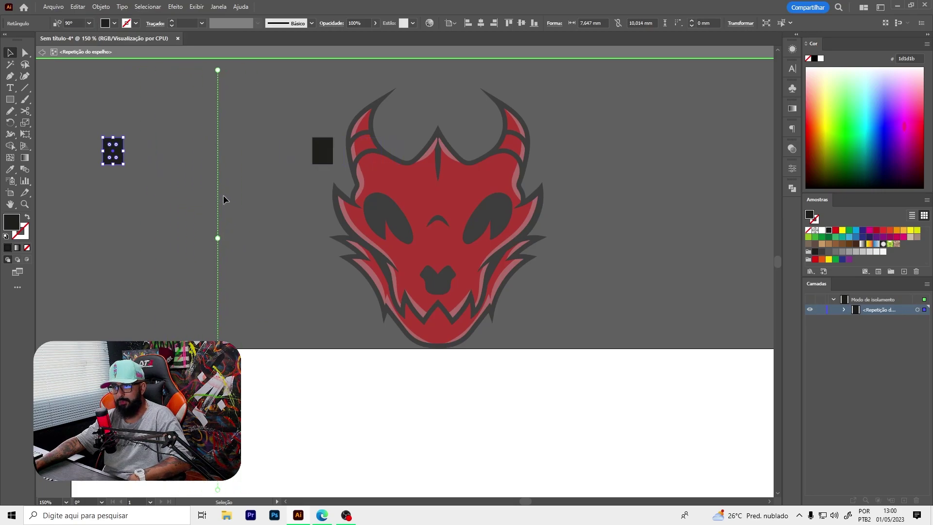
key(Delete)
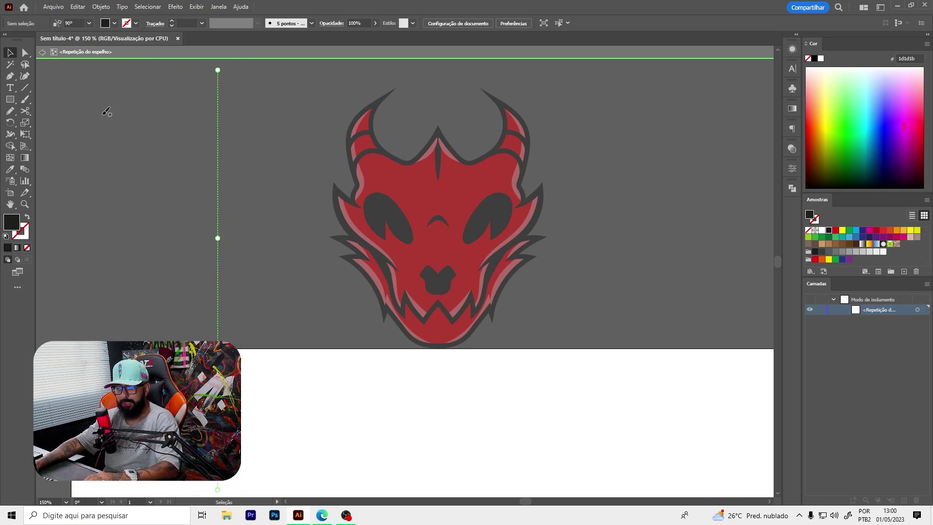
- Paint six dark mirrored test brush strokes left of the skull
key(b)
drag(65, 83, 128, 199)
drag(184, 155, 141, 232)
drag(151, 252, 180, 296)
mouse_move(182, 239)
mouse_down()
mouse_move(162, 203)
mouse_move(150, 138)
mouse_up()
drag(140, 206, 108, 251)
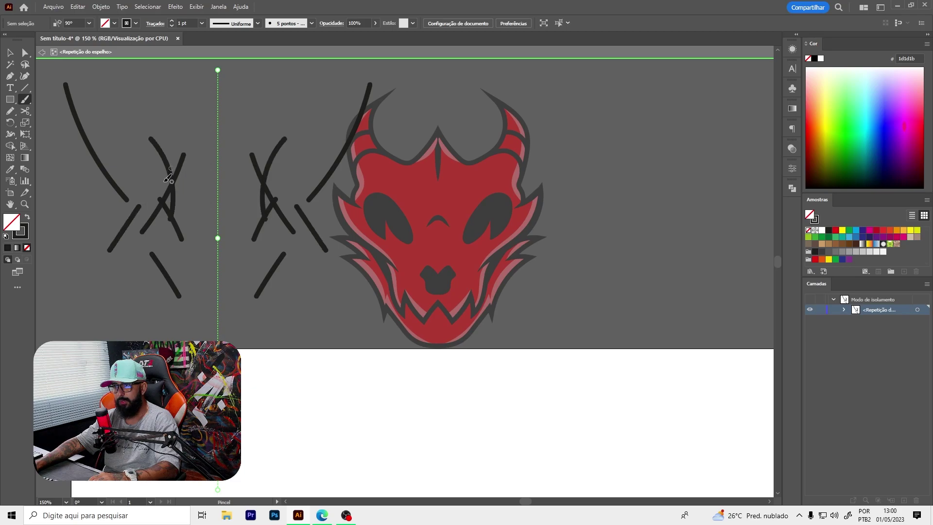
mouse_move(160, 192)
mouse_down()
mouse_move(167, 245)
mouse_move(177, 242)
mouse_up()
- Draw four small mirrored test rectangles, select the test cluster, and exit mirror editing
key(m)
drag(161, 175, 176, 228)
drag(130, 154, 160, 160)
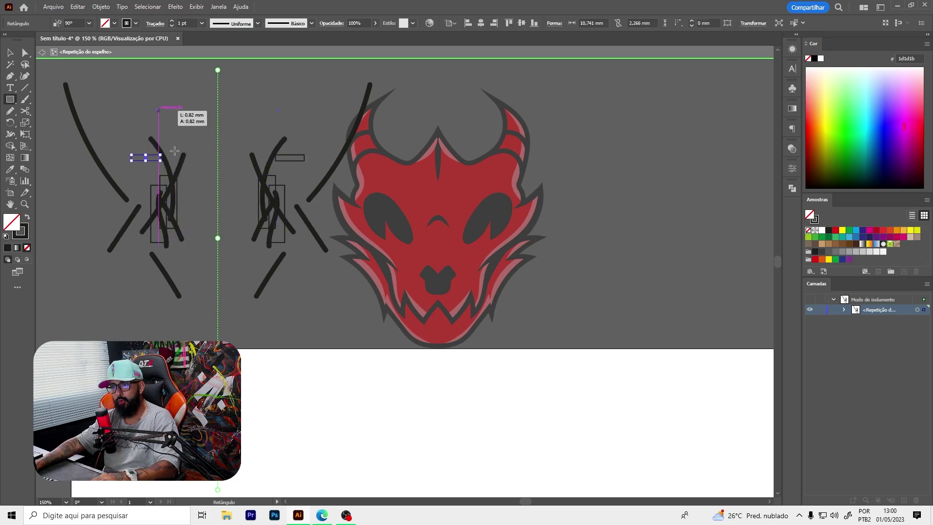
drag(156, 107, 199, 172)
drag(177, 118, 199, 155)
key(v)
drag(171, 238, 146, 184)
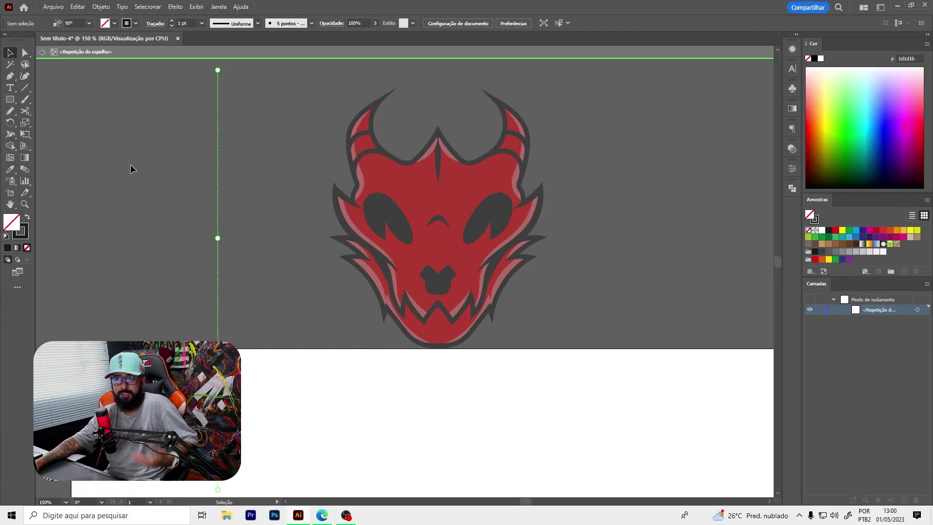
click(42, 52)
- Drag a selection box over the test-shape area left of the skull
drag(155, 133, 238, 231)
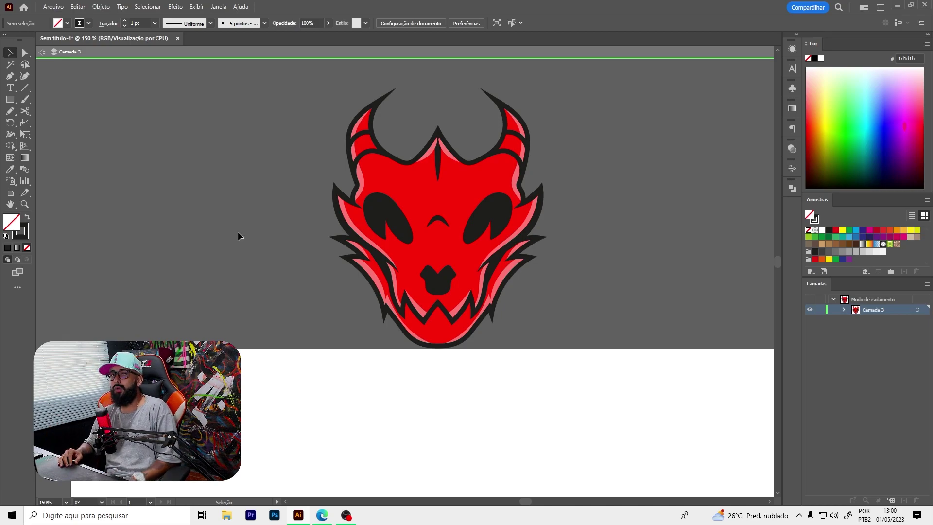